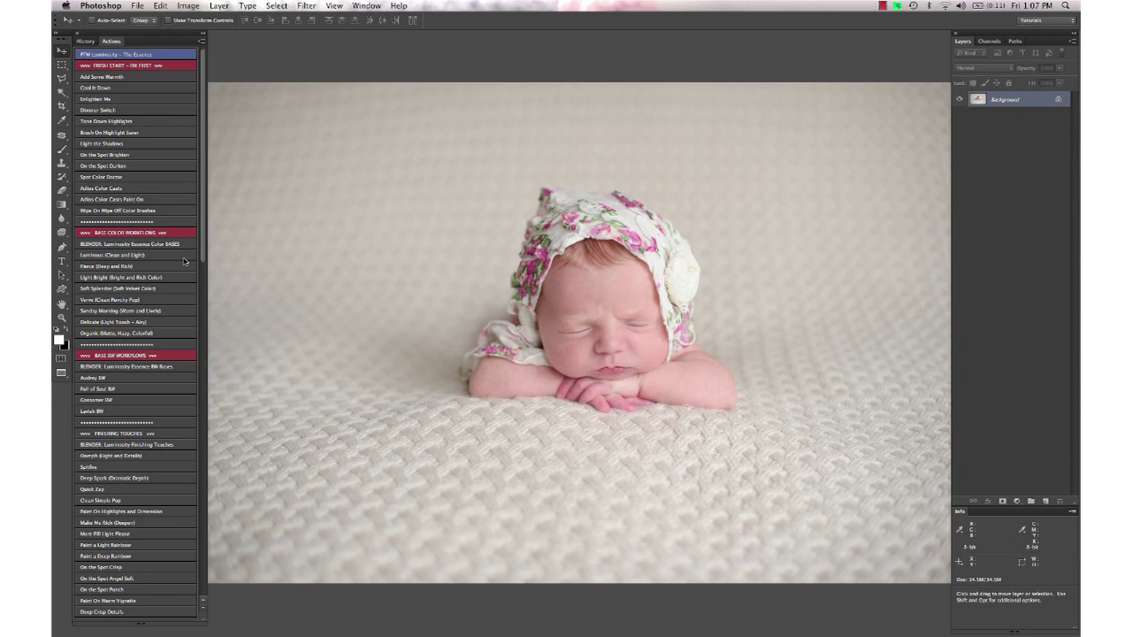
# - Apply the Verve clean punchy pop toning and set its group opacity to 75%
pyautogui.scroll(-2, 185, 261)
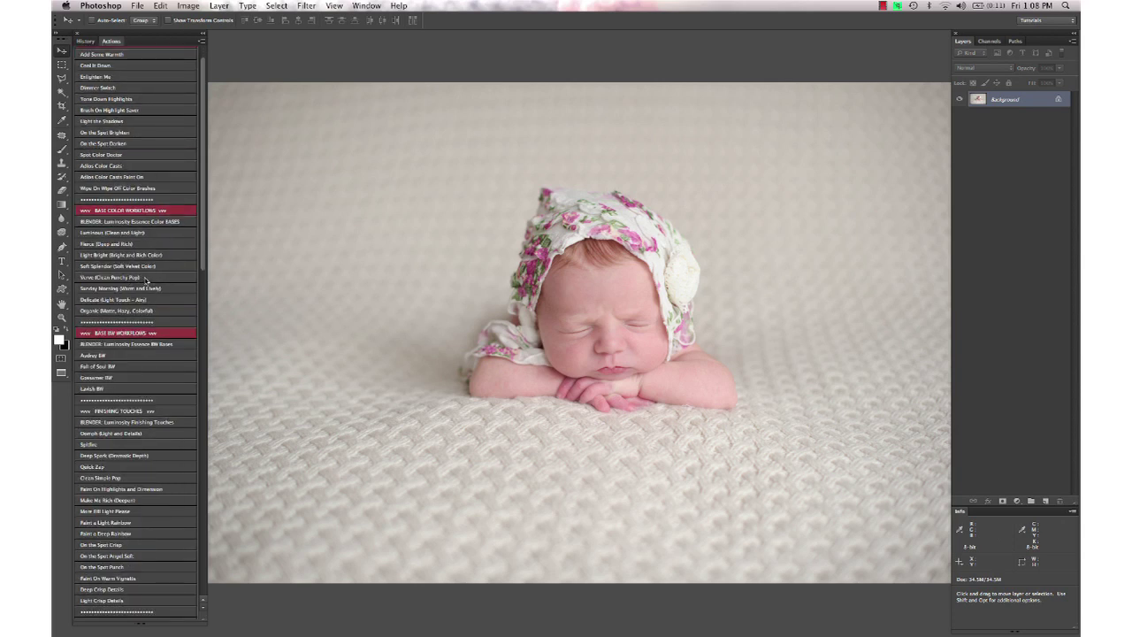
pyautogui.click(152, 279)
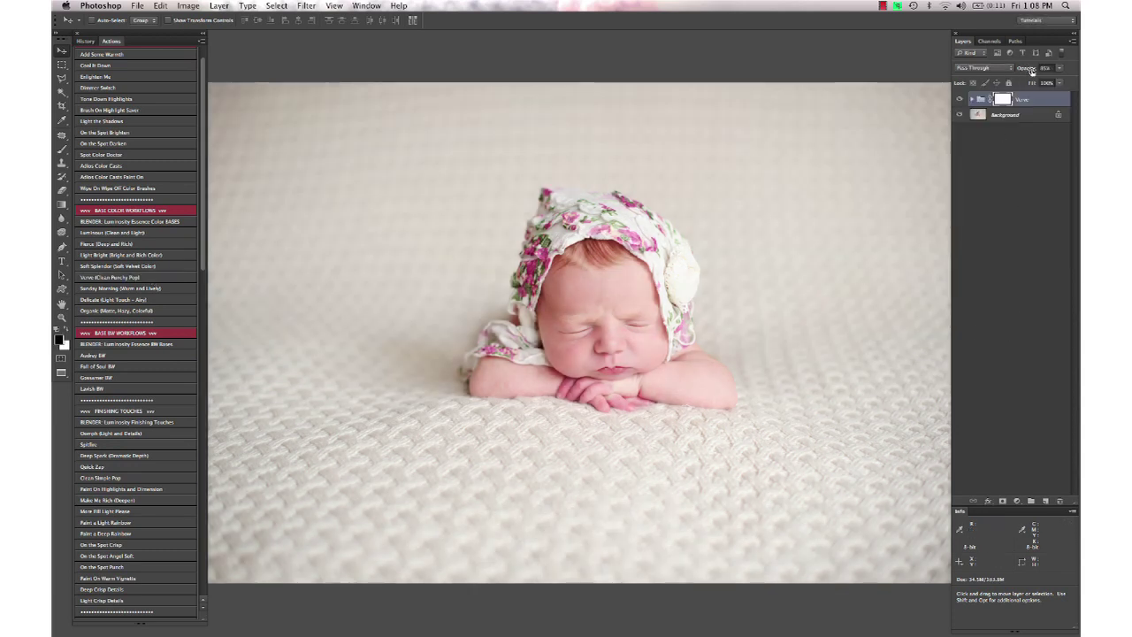
pyautogui.click(1029, 69)
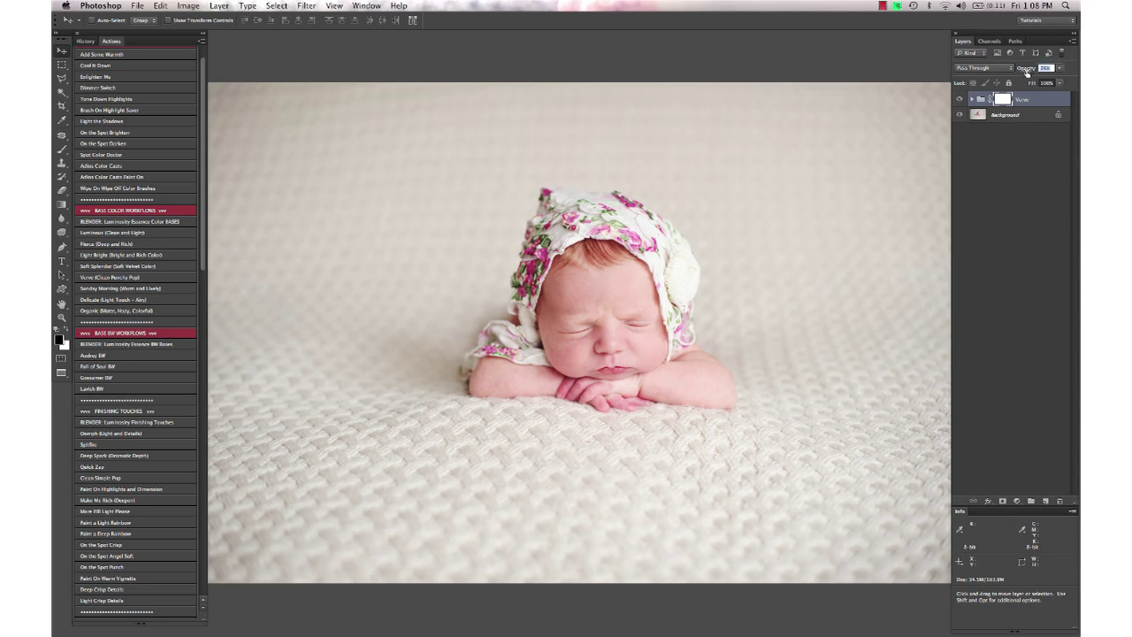
pyautogui.write('75')
# - Lower the Verve Deep layer to 50% opacity, collapse the group and compare before/after
pyautogui.click(971, 99)
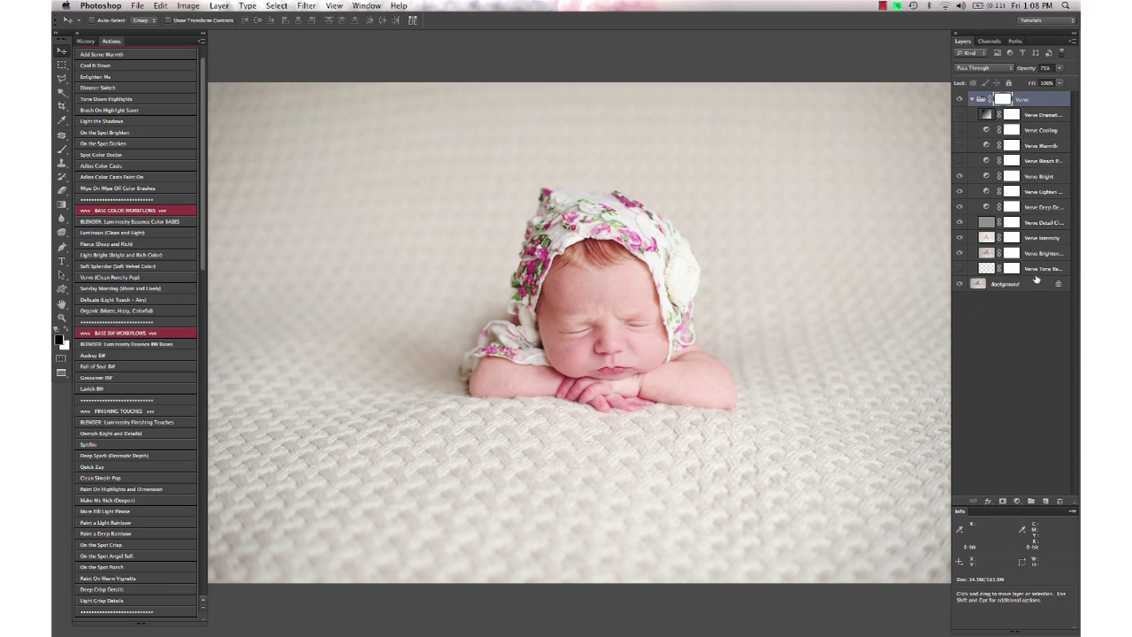
pyautogui.click(958, 270)
pyautogui.click(958, 270)
pyautogui.click(959, 269)
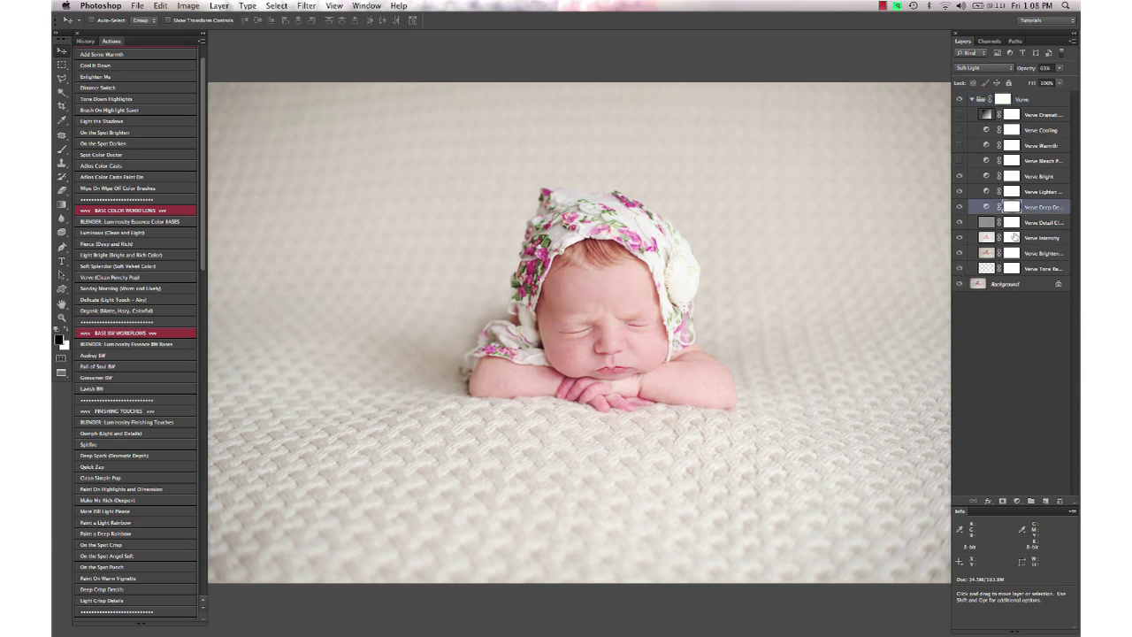
pyautogui.moveTo(1030, 71); pyautogui.dragTo(1016, 73)
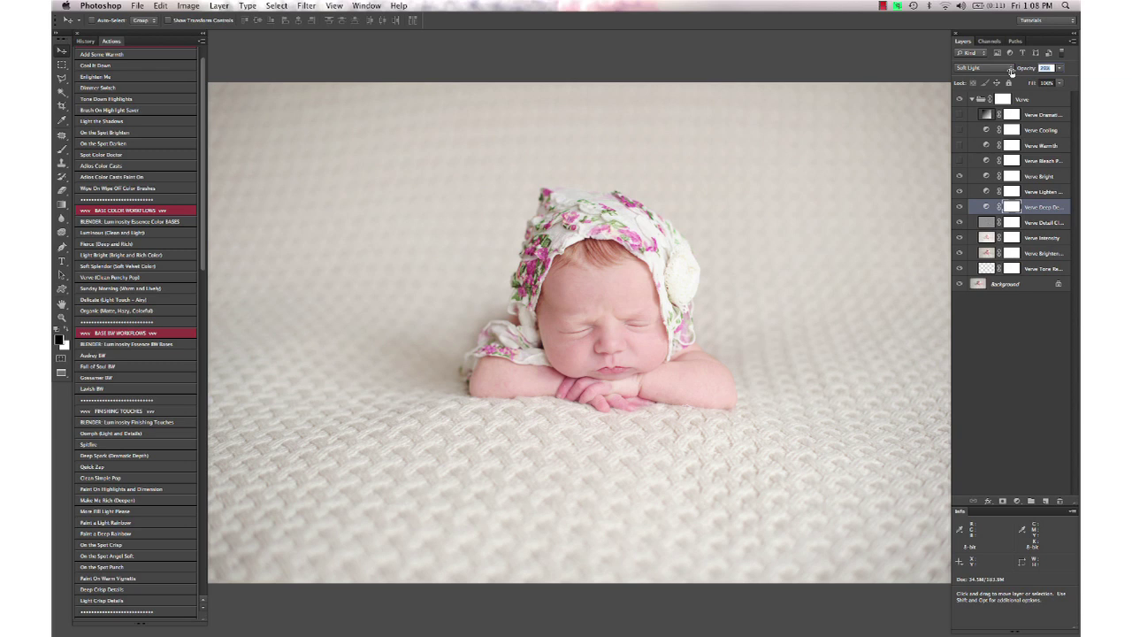
pyautogui.click(971, 99)
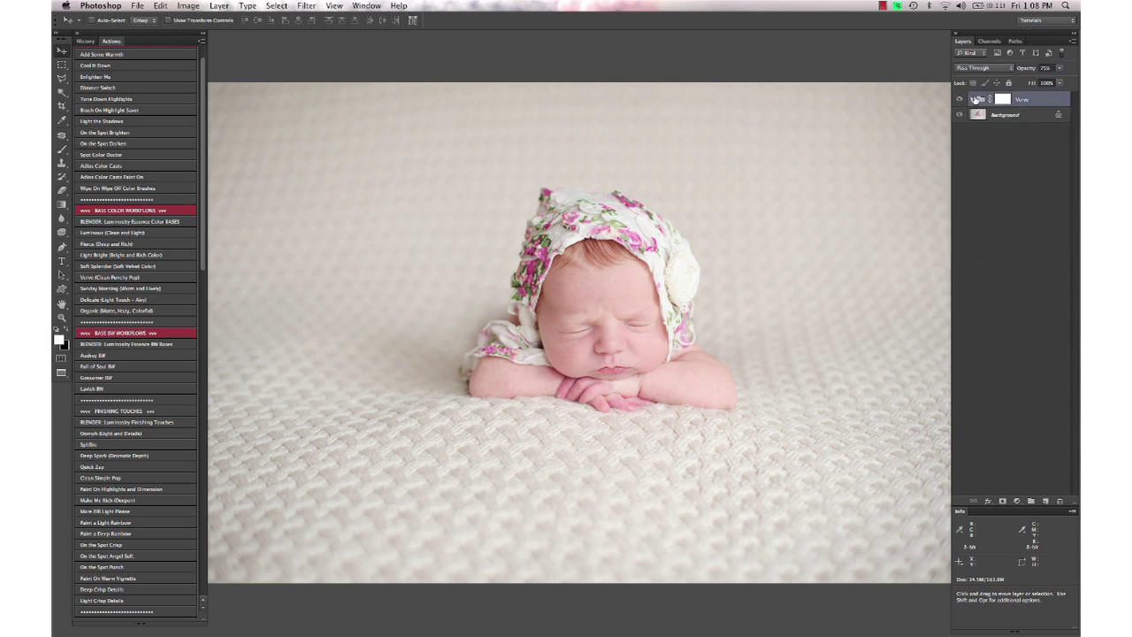
pyautogui.click(960, 99)
pyautogui.click(959, 99)
# - Run Spot Color Doctor and fill it with the pink skin tone sampled from the baby's hand
pyautogui.click(102, 155)
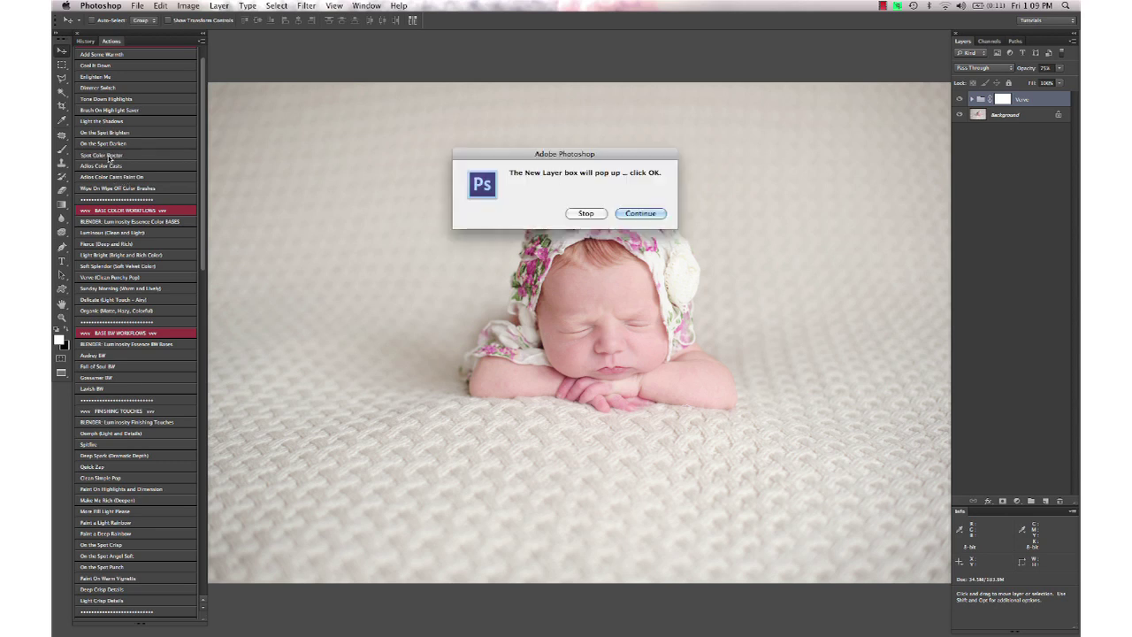
pyautogui.press('Return')
pyautogui.press('Return')
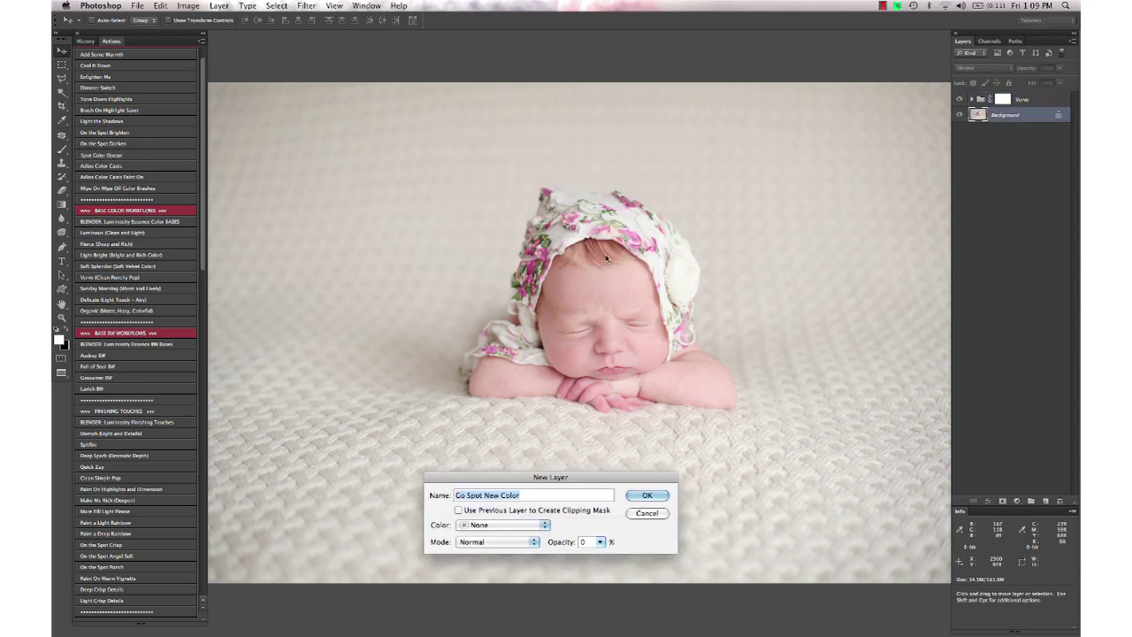
pyautogui.press('Return')
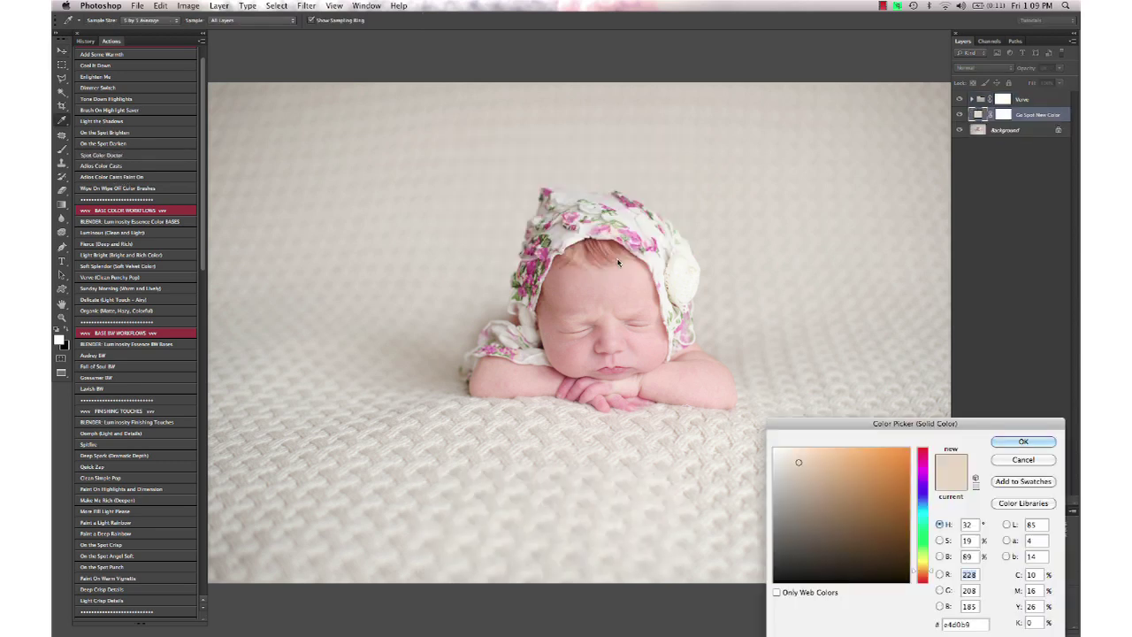
pyautogui.click(557, 383)
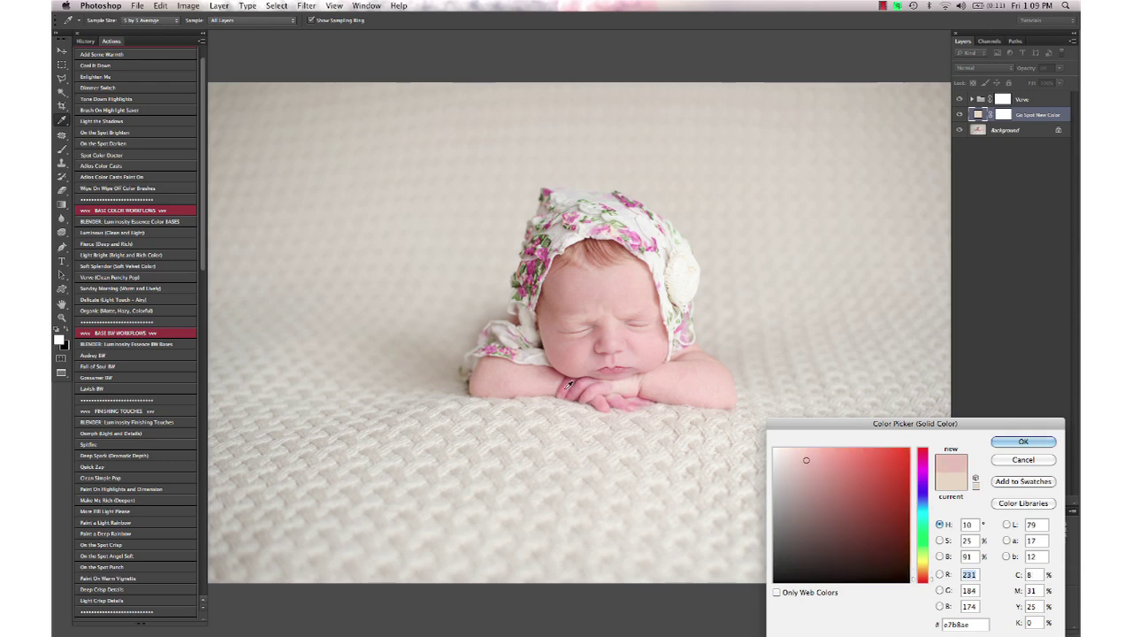
pyautogui.press('Return')
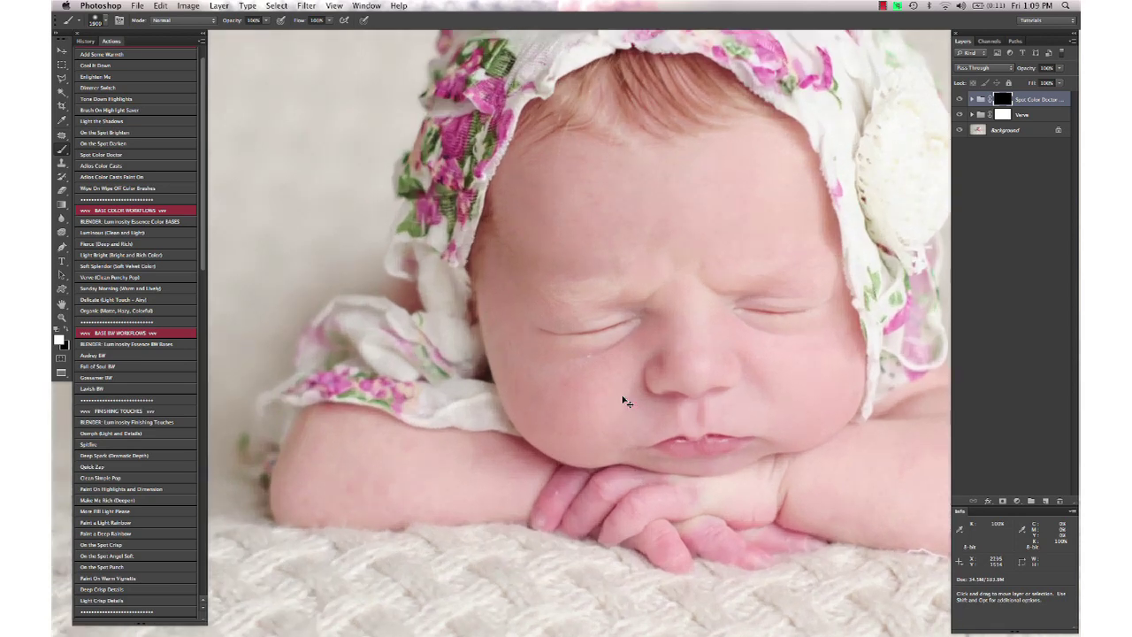
# - Brush the skin-tone correction over the baby's fingers and lower the Spot Color Doctor opacity
pyautogui.rightClick(625, 398)
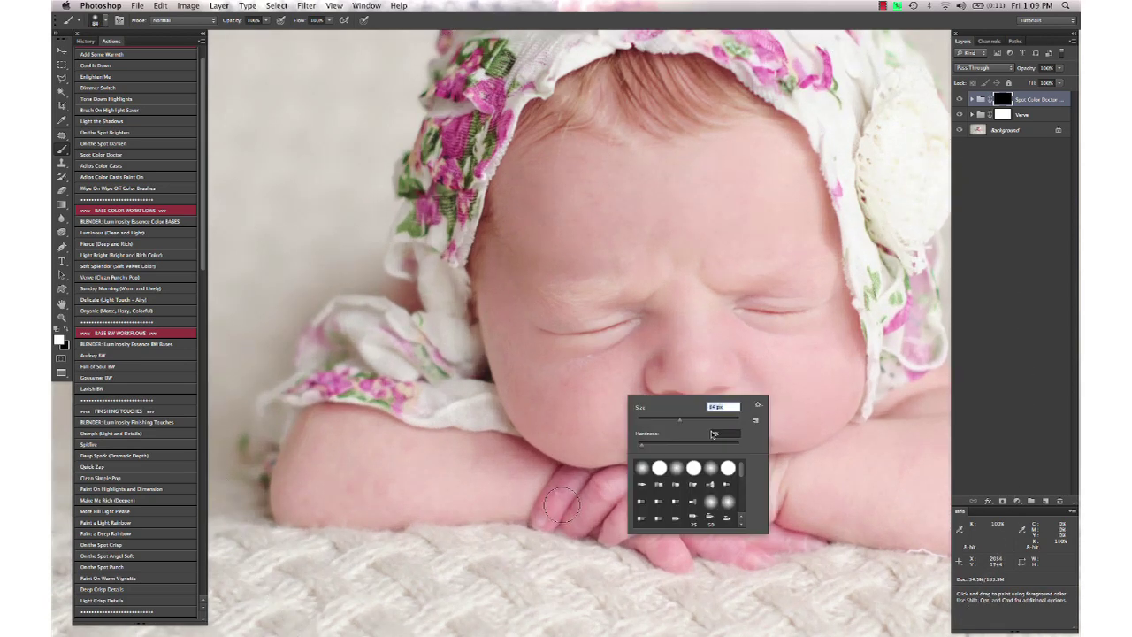
pyautogui.click(557, 502)
pyautogui.moveTo(571, 488)
pyautogui.mouseDown()
pyautogui.moveTo(631, 526)
pyautogui.moveTo(660, 498)
pyautogui.moveTo(655, 521)
pyautogui.moveTo(674, 531)
pyautogui.moveTo(674, 546)
pyautogui.moveTo(708, 535)
pyautogui.moveTo(751, 550)
pyautogui.moveTo(732, 540)
pyautogui.moveTo(778, 538)
pyautogui.moveTo(738, 532)
pyautogui.mouseUp()
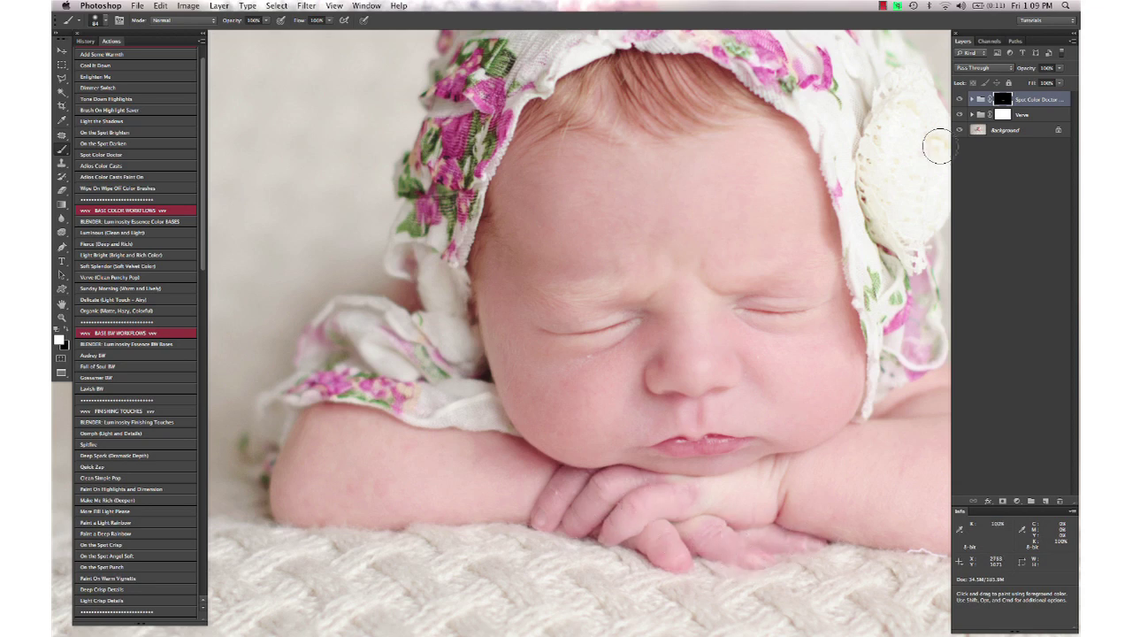
pyautogui.moveTo(1031, 71); pyautogui.dragTo(1016, 71)
pyautogui.press('super+0')
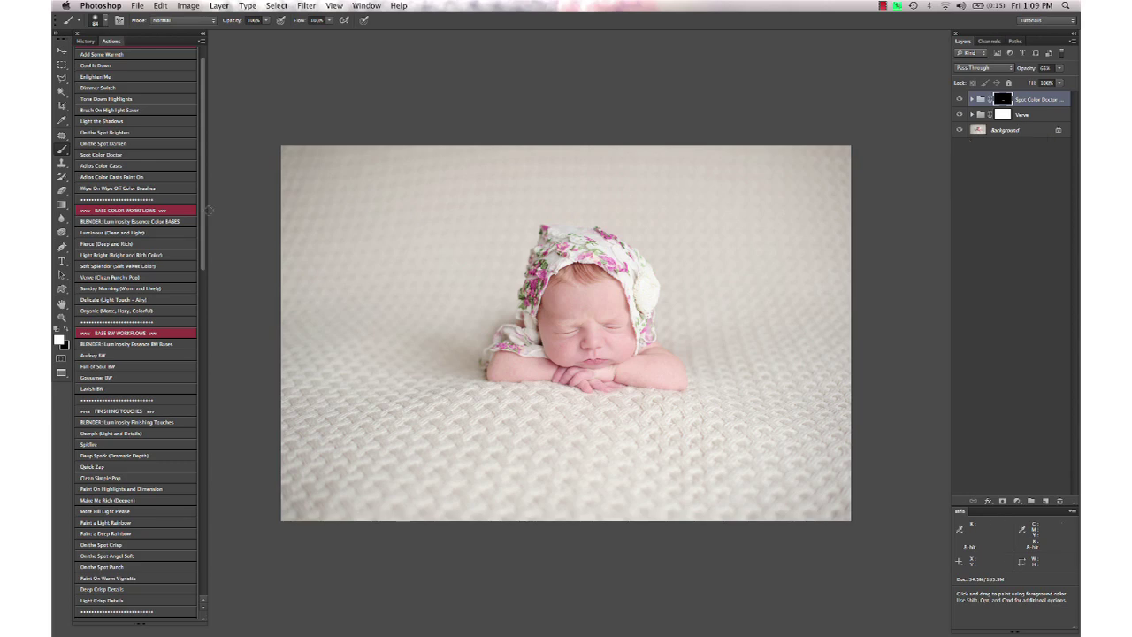
# - Run On the Spot Crisp and brush its sharpening over the baby's bonnet, eyes and lips
pyautogui.scroll(-10, 137, 370)
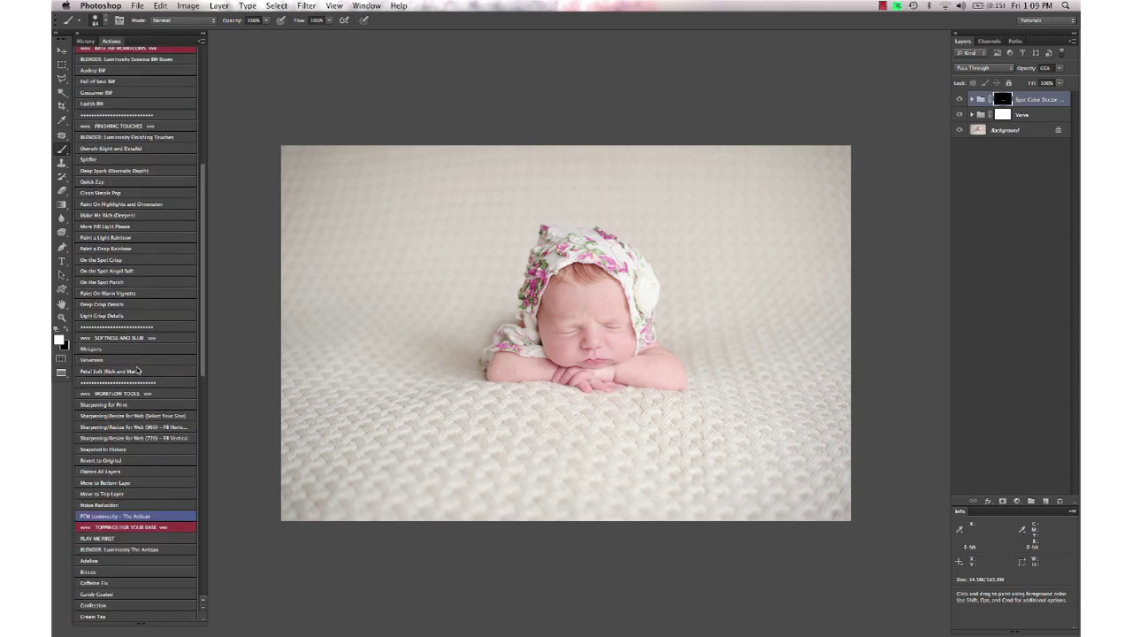
pyautogui.scroll(1, 137, 369)
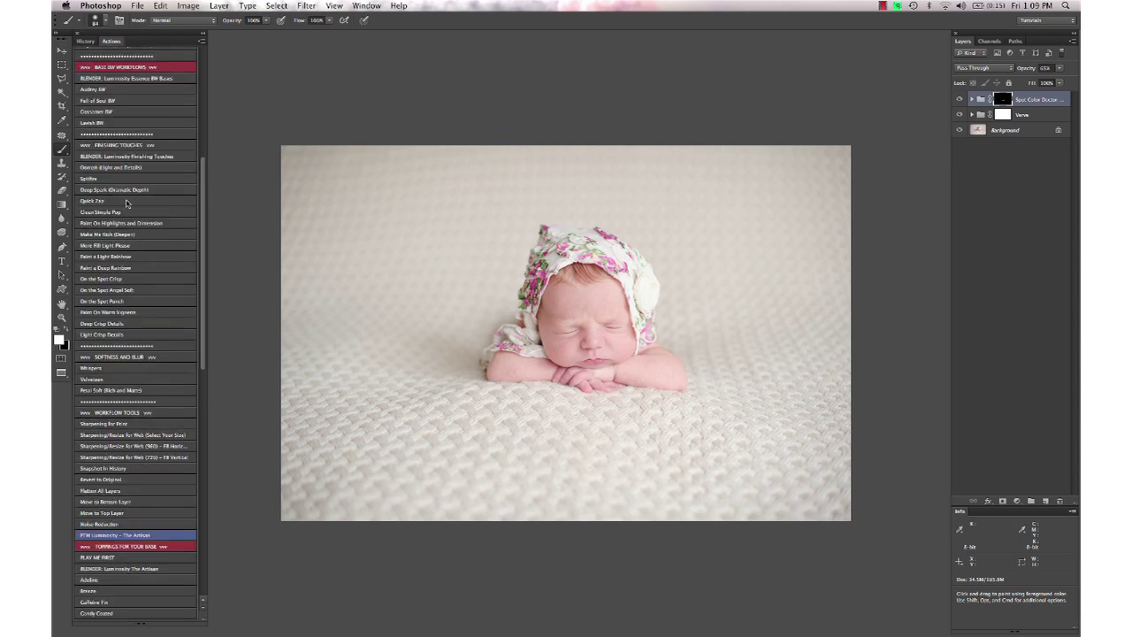
pyautogui.click(118, 281)
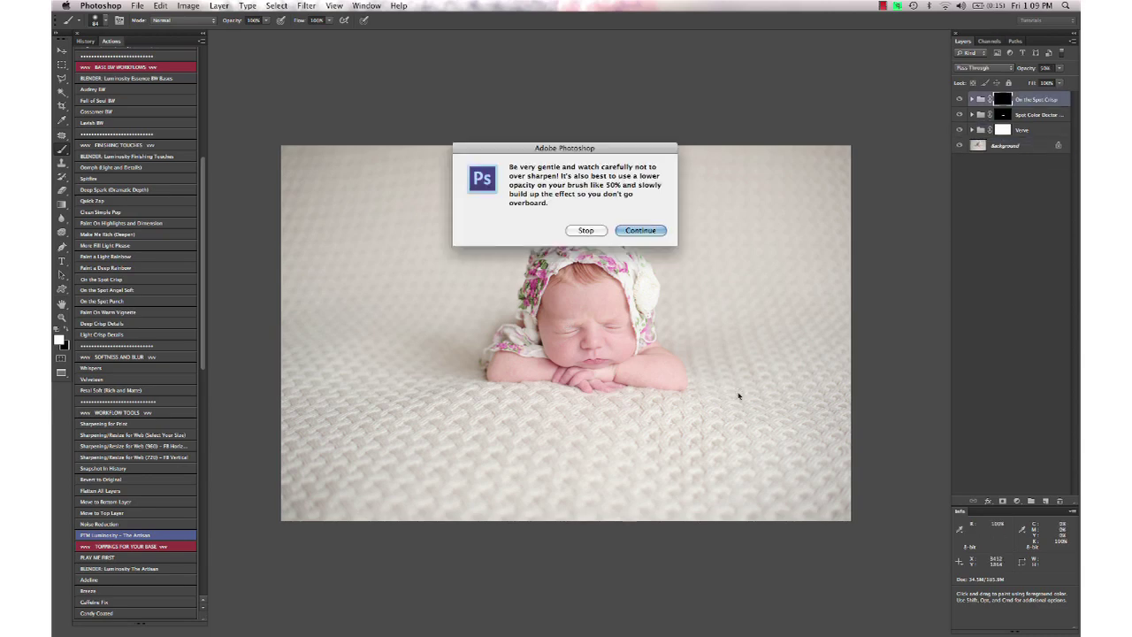
pyautogui.press('Return')
pyautogui.hotkey('ctrl', '+')
pyautogui.hotkey('ctrl', '+')
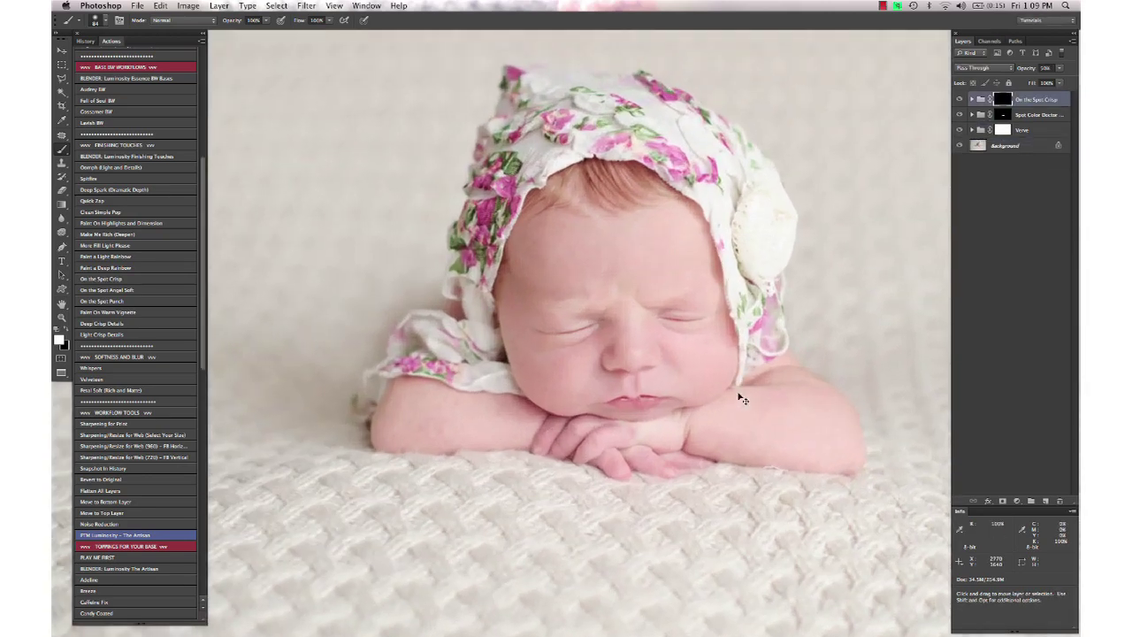
pyautogui.hotkey('ctrl', '+')
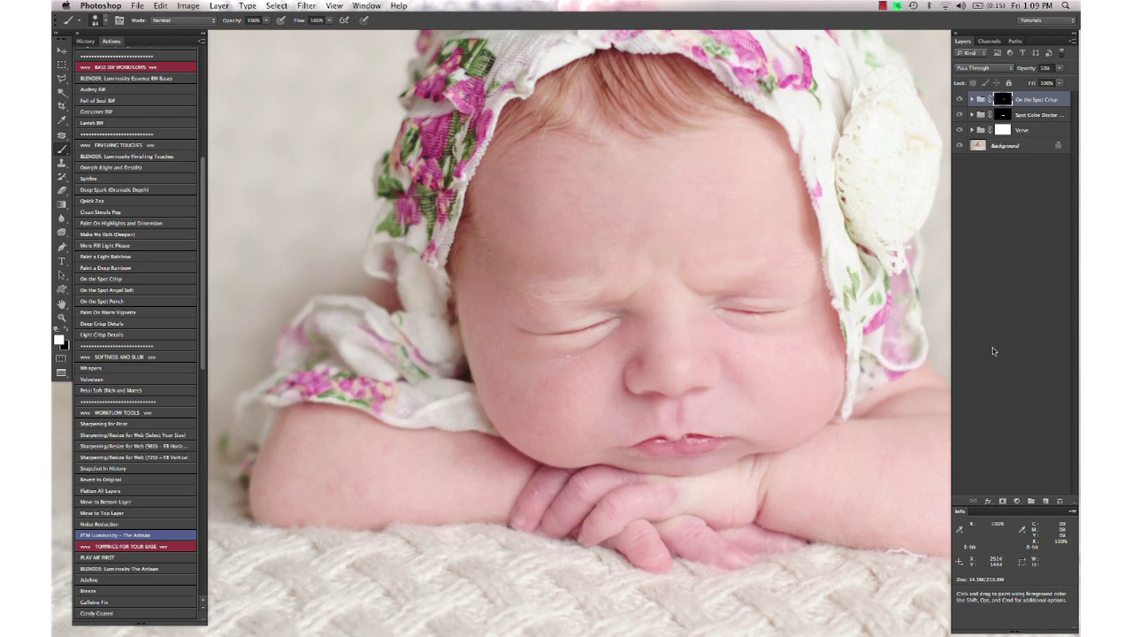
pyautogui.scroll(5, 830, 328)
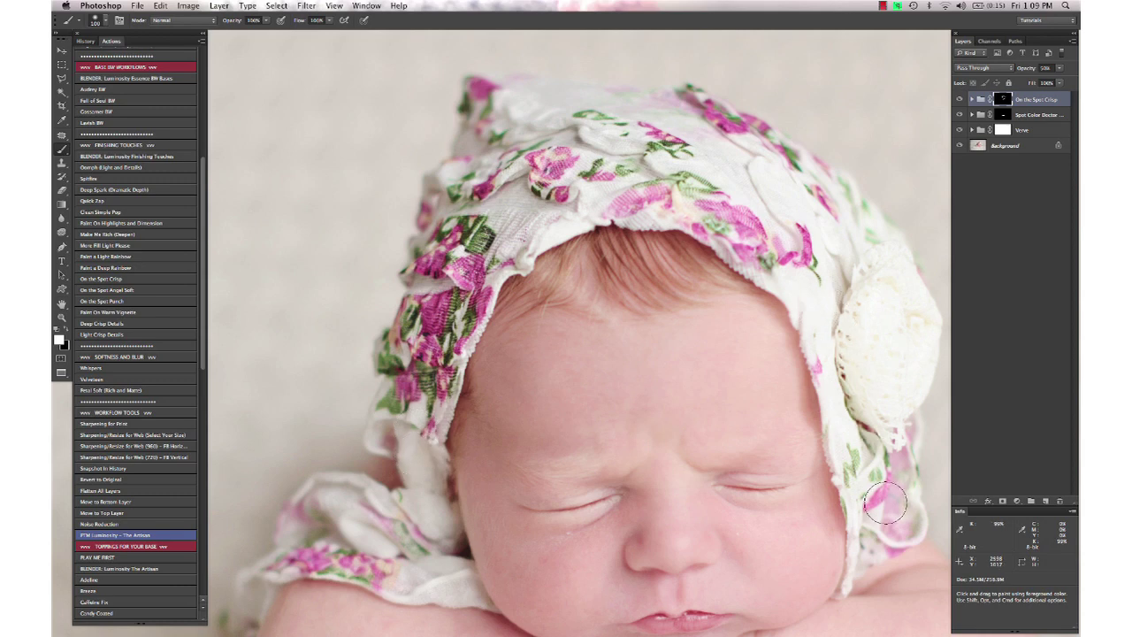
pyautogui.press('super+0')
pyautogui.press('v')
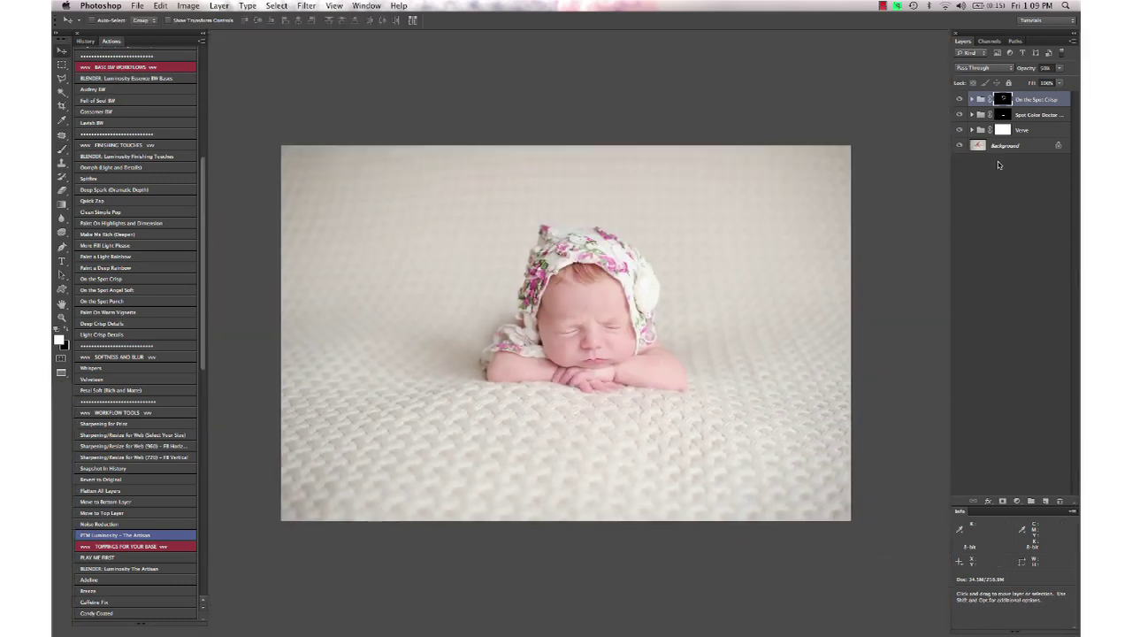
pyautogui.keyDown('alt'); pyautogui.click(960, 147); pyautogui.keyUp('alt')
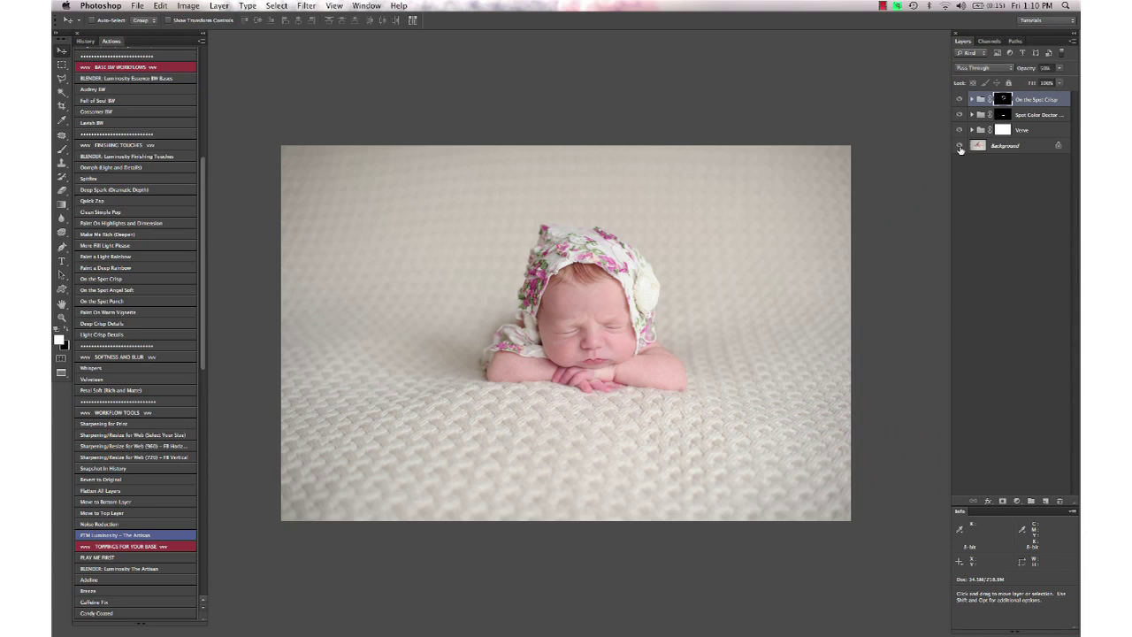
pyautogui.keyDown('alt'); pyautogui.click(959, 147); pyautogui.keyUp('alt')
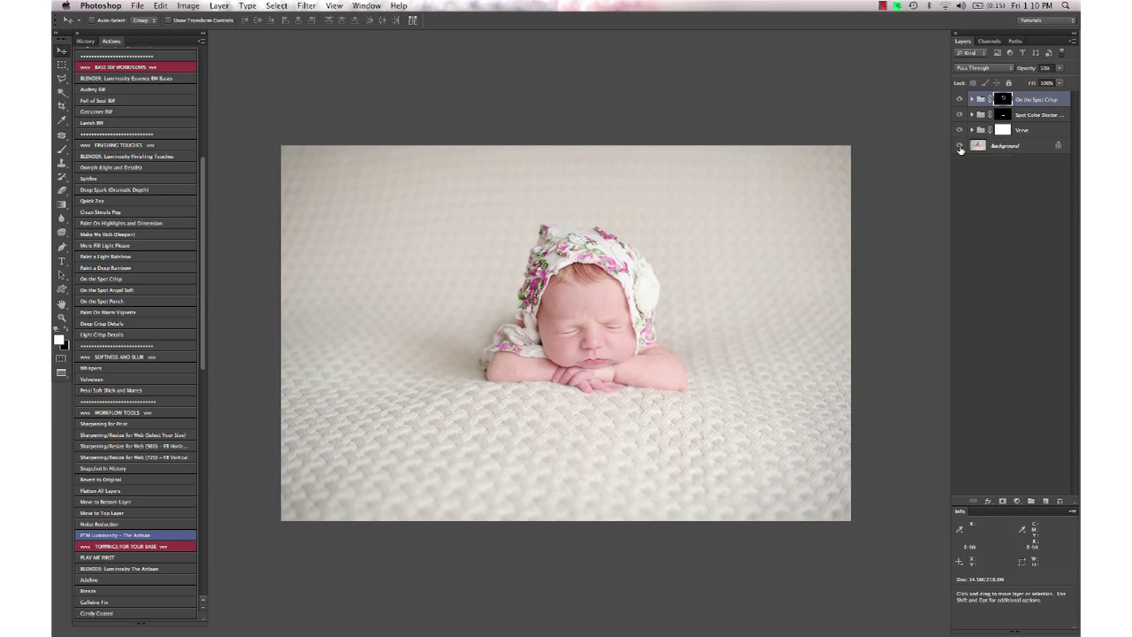
# - Run the Whispers soft haze action through its prompts
pyautogui.scroll(-5, 186, 423)
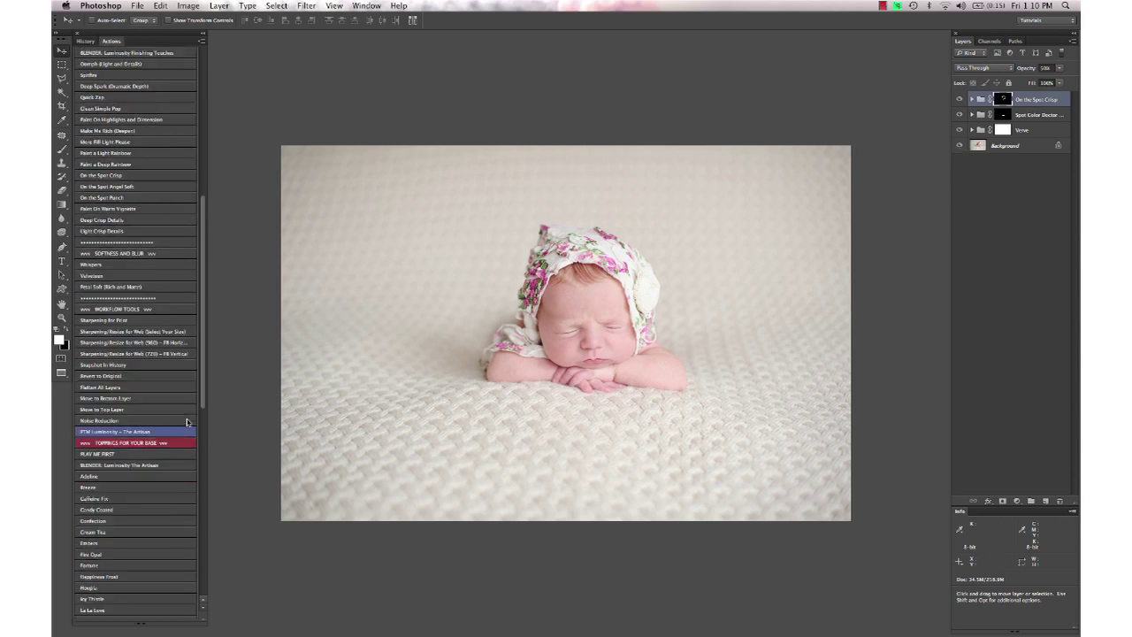
pyautogui.click(105, 266)
pyautogui.press('Escape')
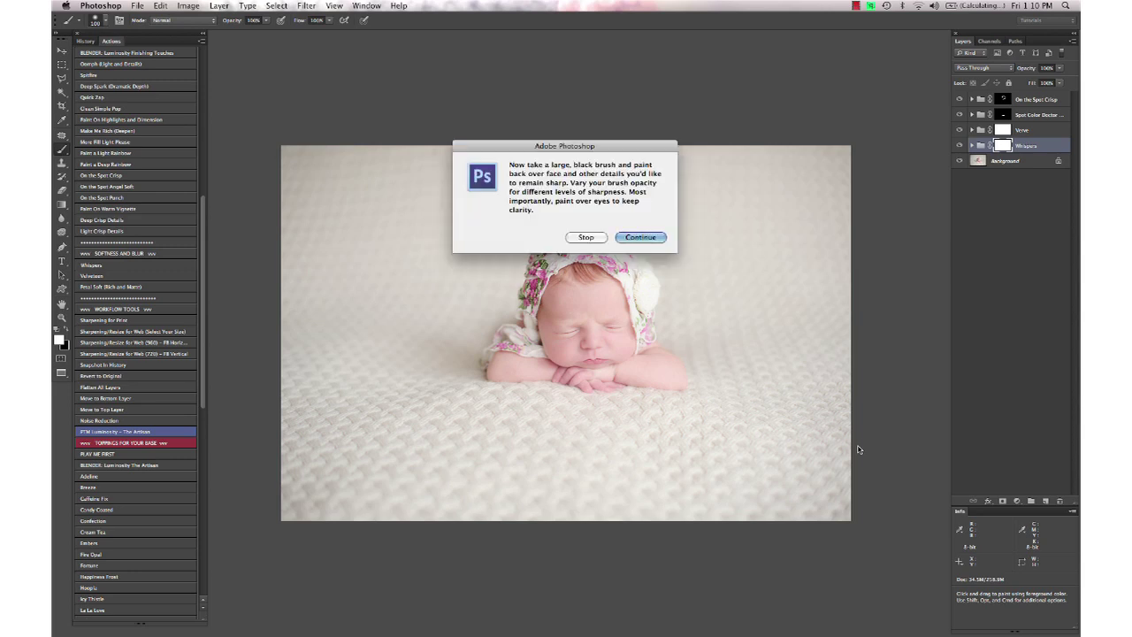
pyautogui.press('Return')
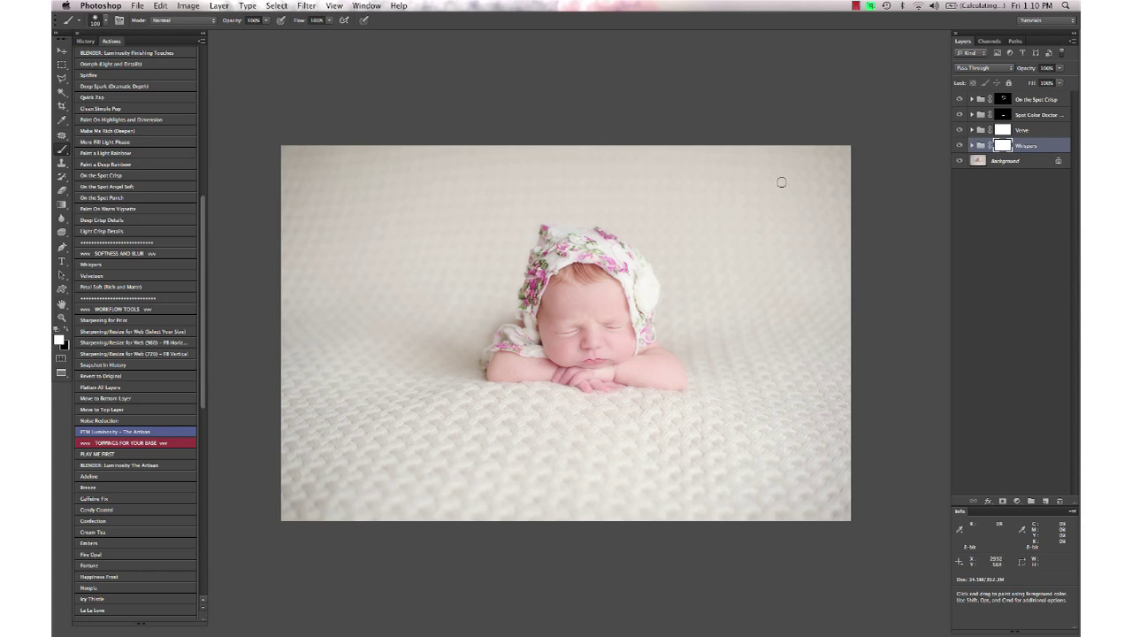
# - Paint black with a large brush on the Whispers mask to keep haze off the face
pyautogui.click(1002, 145)
pyautogui.press(']')
pyautogui.press(']')
pyautogui.press(']')
pyautogui.press(']')
pyautogui.press(']')
pyautogui.press(']')
pyautogui.press(']')
pyautogui.press(']')
pyautogui.press(']')
pyautogui.press('x')
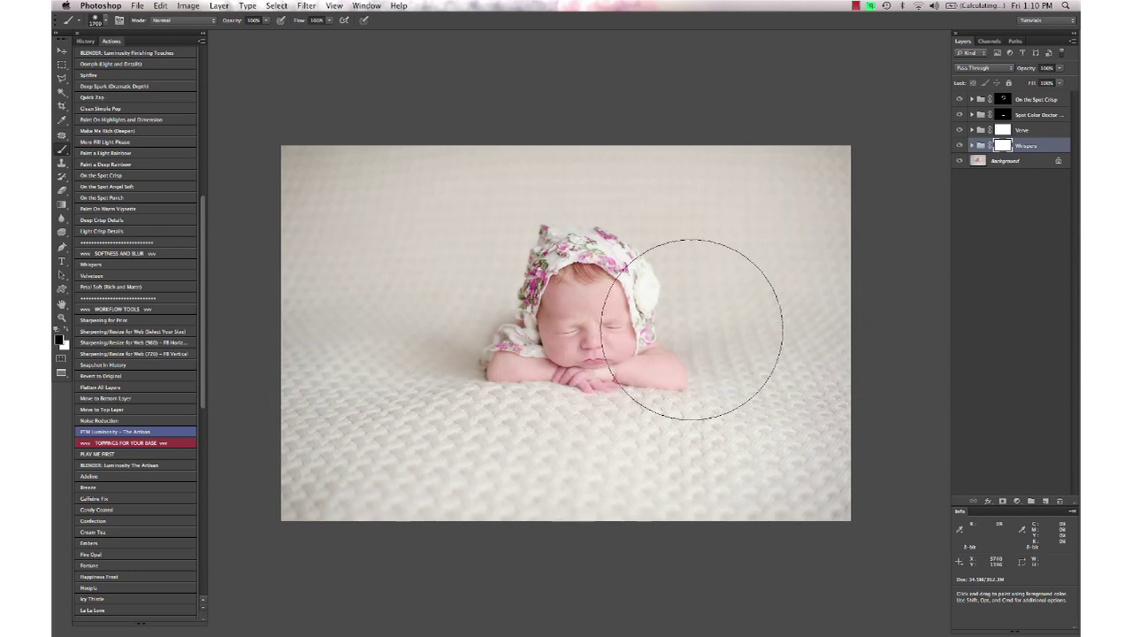
pyautogui.press('super+i')
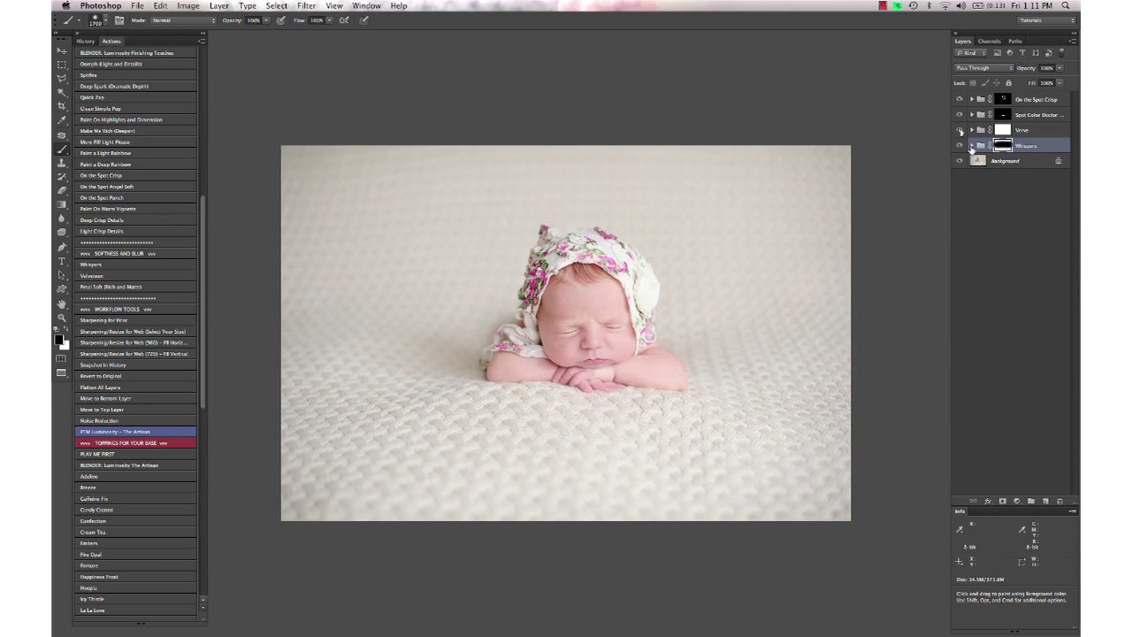
pyautogui.click(971, 148)
# - Review the Whisper, Whisper Lighten and Whisper Blur layers, then collapse the Whispers group
pyautogui.doubleClick(1035, 160)
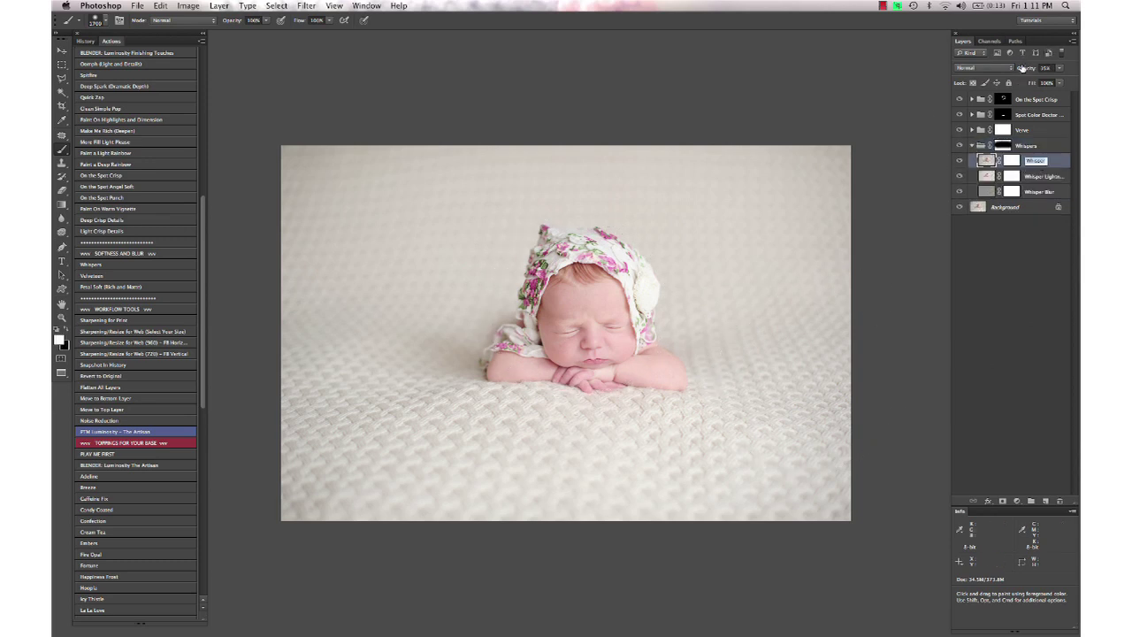
pyautogui.moveTo(1024, 71); pyautogui.dragTo(1057, 71)
pyautogui.click(1047, 177)
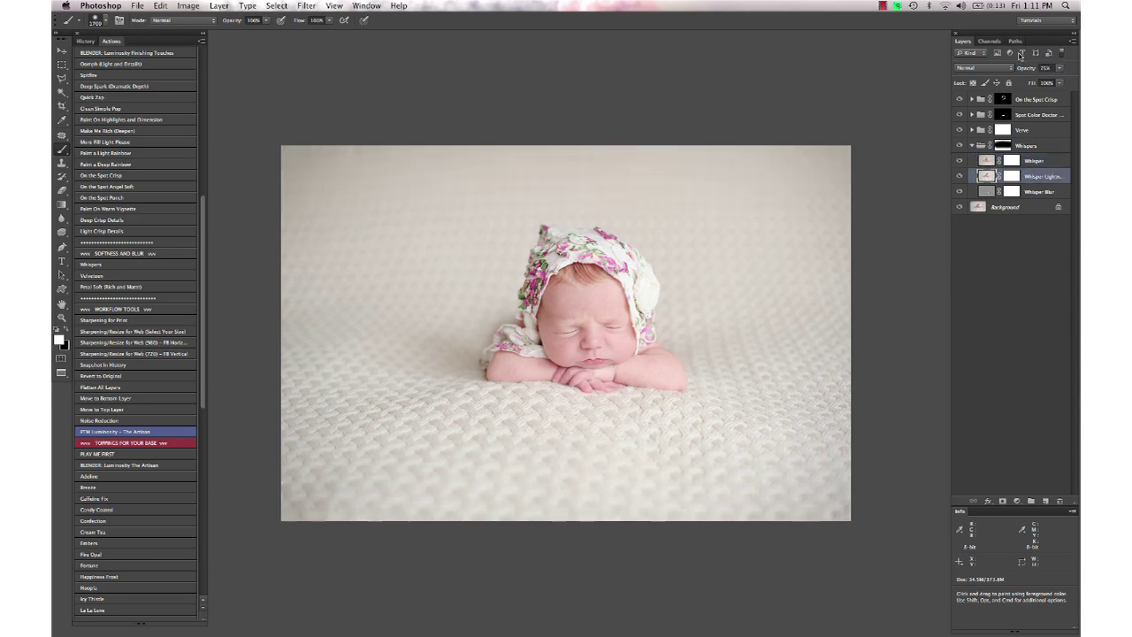
pyautogui.click(1039, 190)
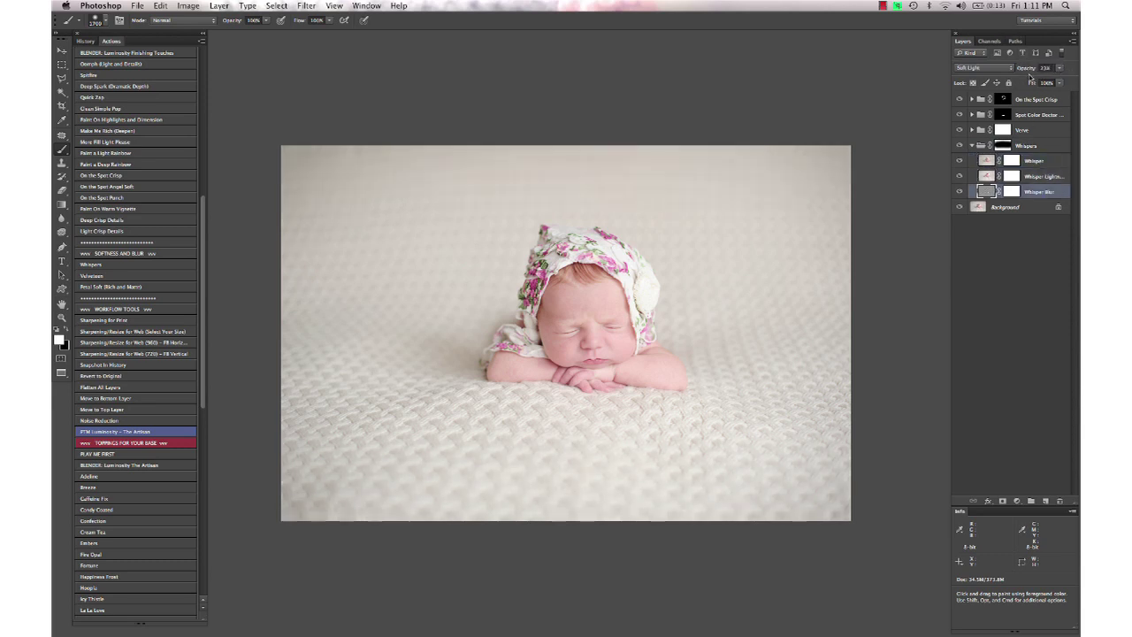
pyautogui.click(972, 145)
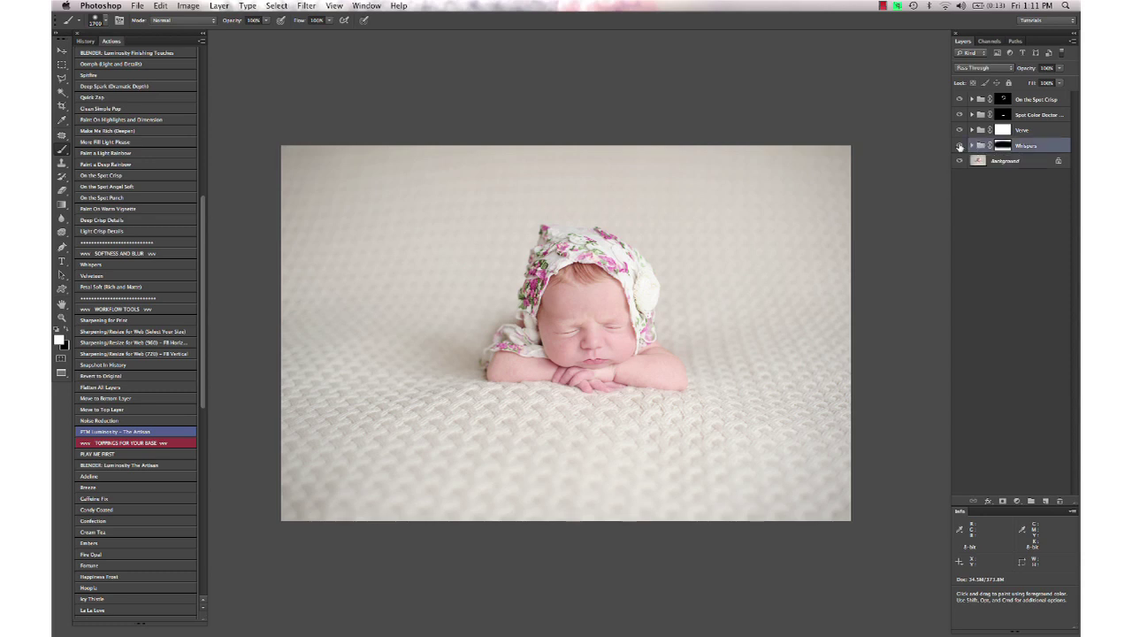
pyautogui.click(961, 146)
# - Run BLENDER: Luminosity The Artisan to add the PTM Luminosity group
pyautogui.scroll(-10, 178, 418)
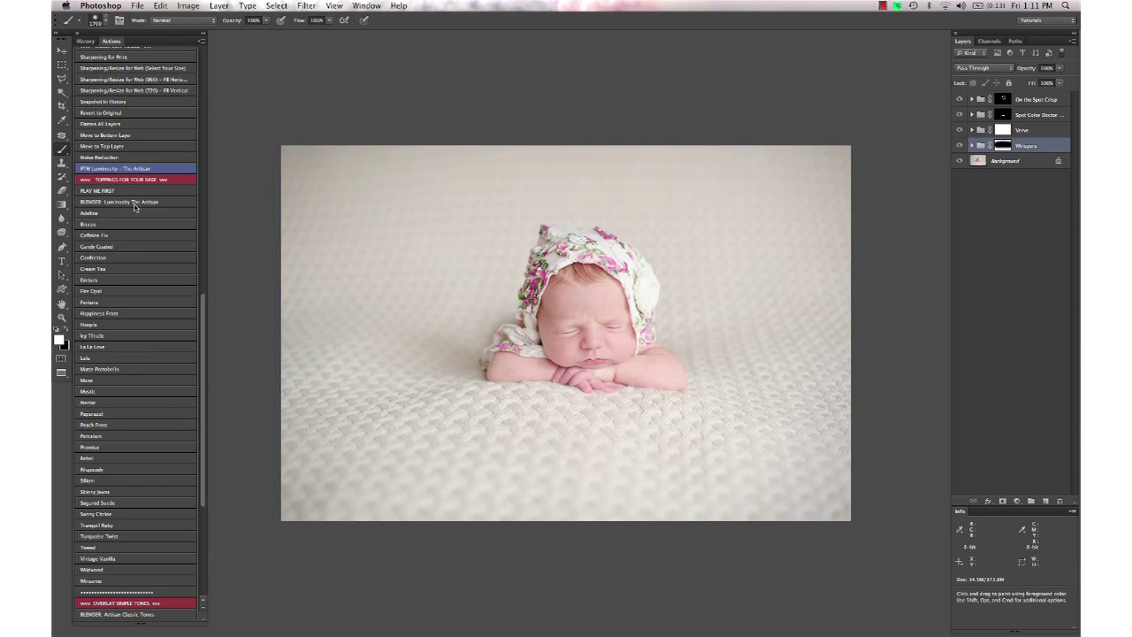
pyautogui.click(147, 203)
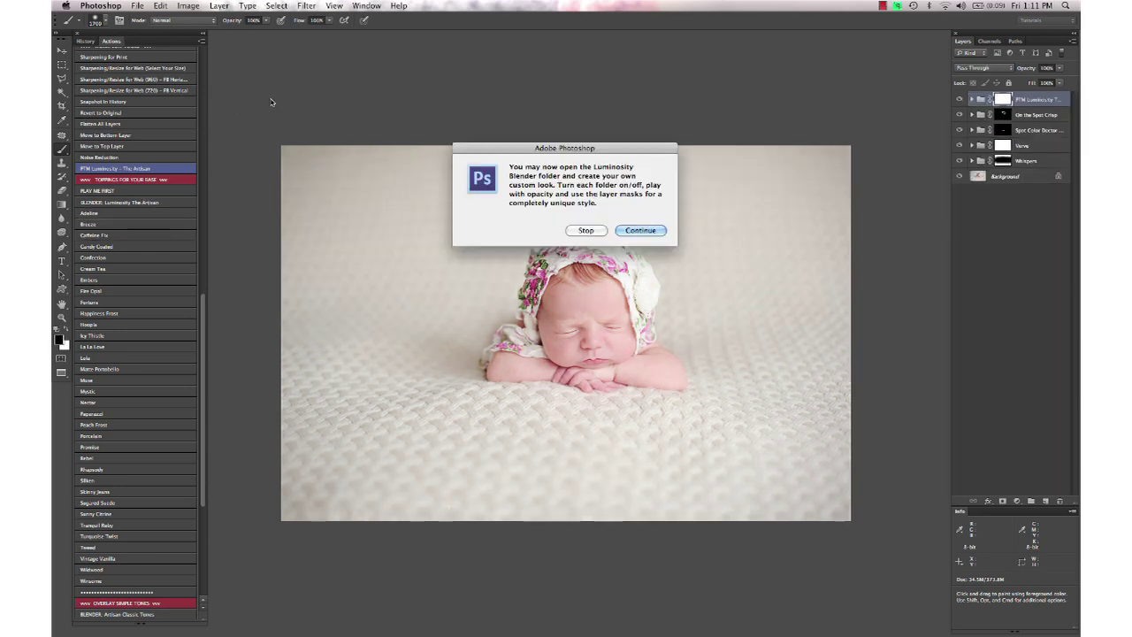
pyautogui.press('Return')
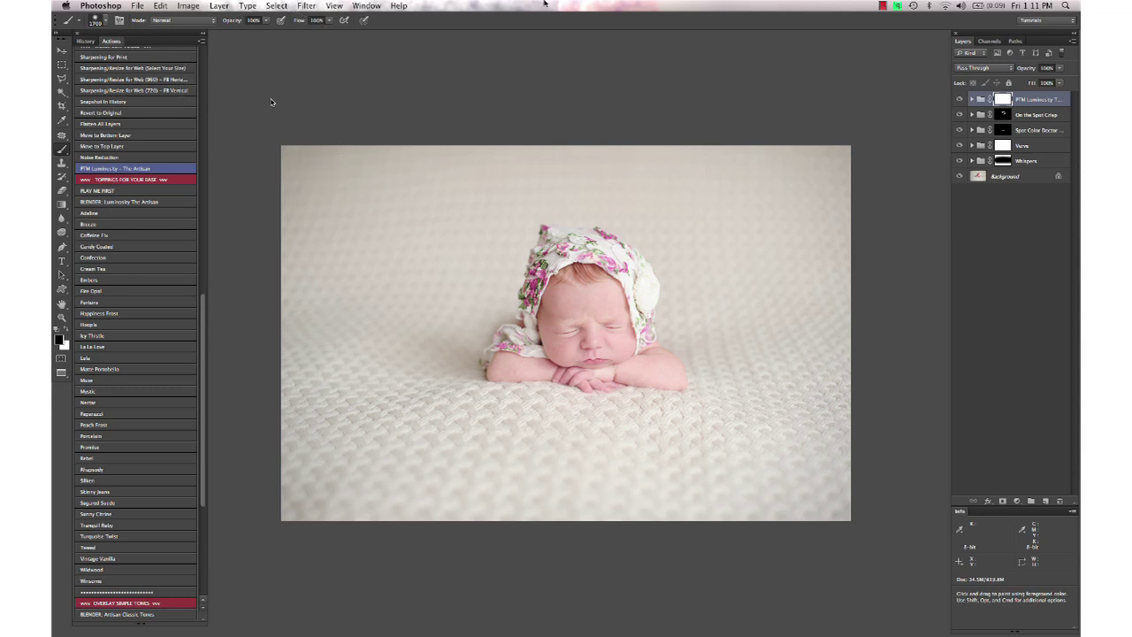
# - Turn on the Candy Coated and Muse looks at reduced opacity
pyautogui.click(972, 99)
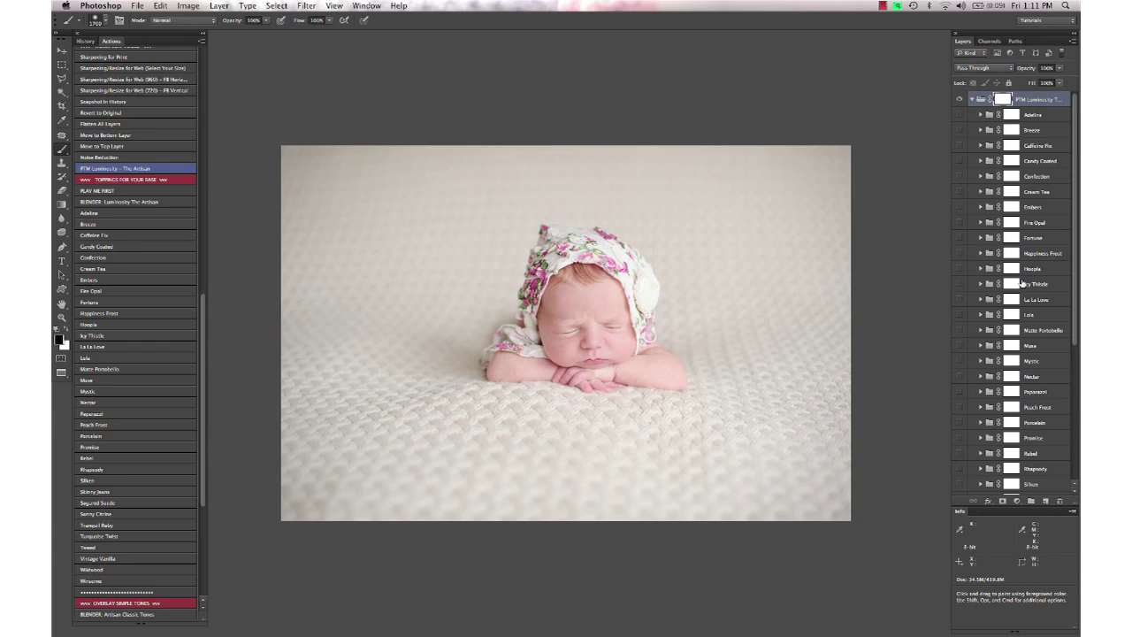
pyautogui.press('v')
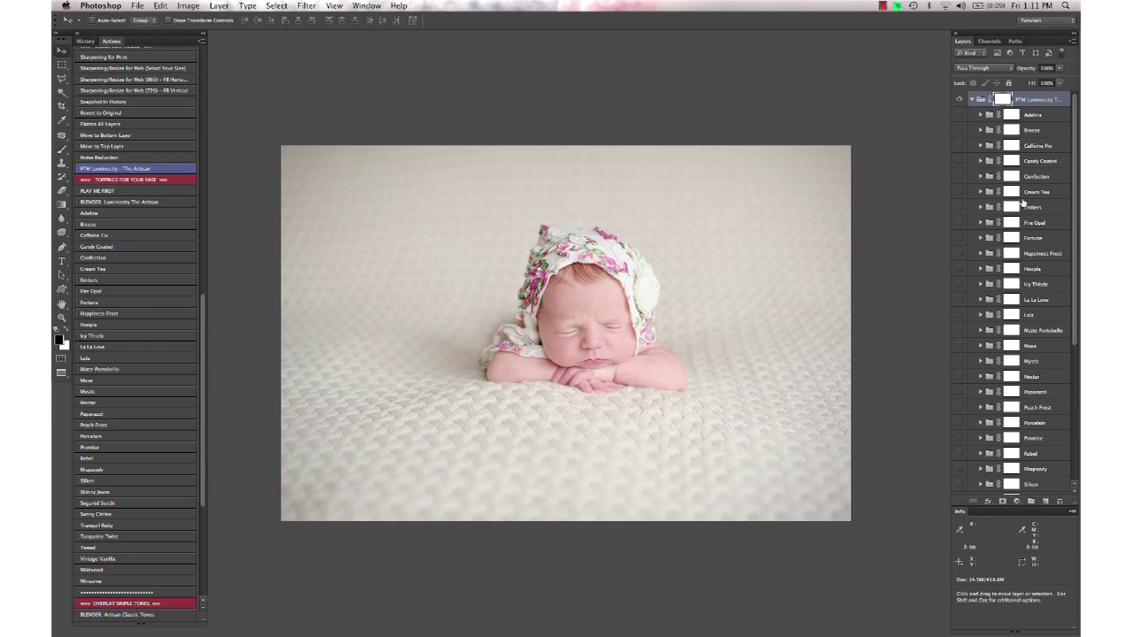
pyautogui.click(1017, 161)
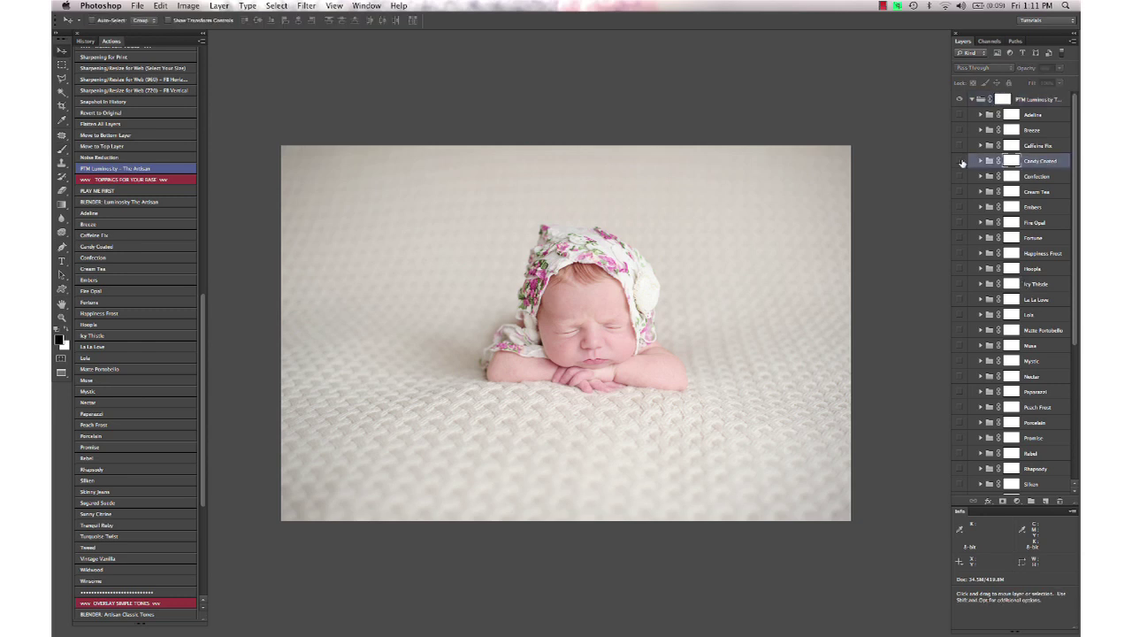
pyautogui.click(959, 161)
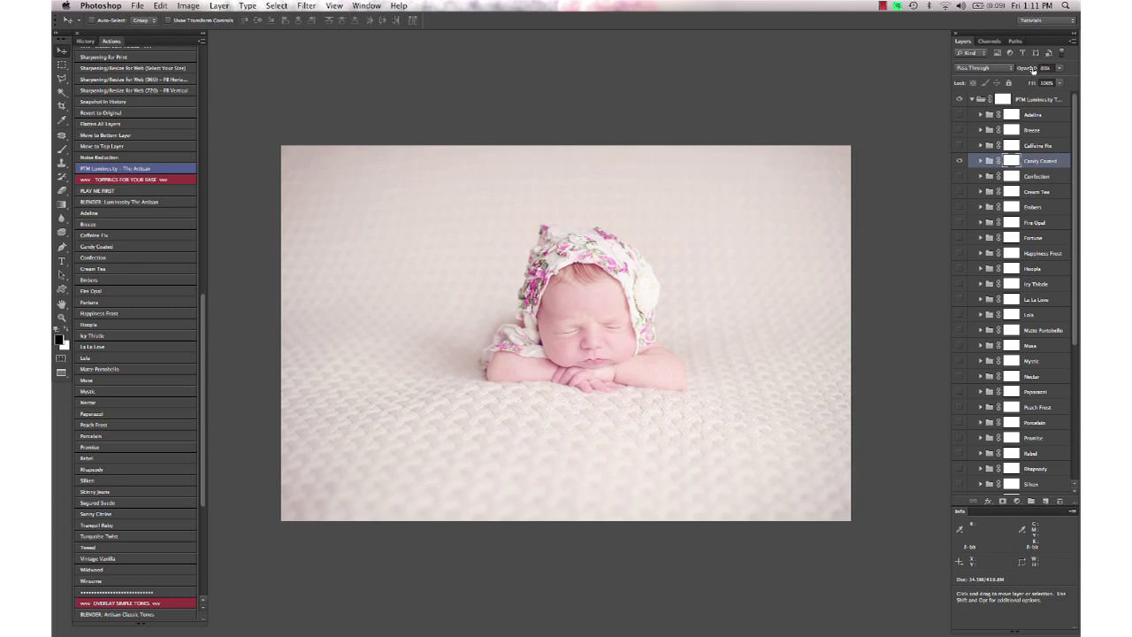
pyautogui.moveTo(1031, 68); pyautogui.dragTo(998, 71)
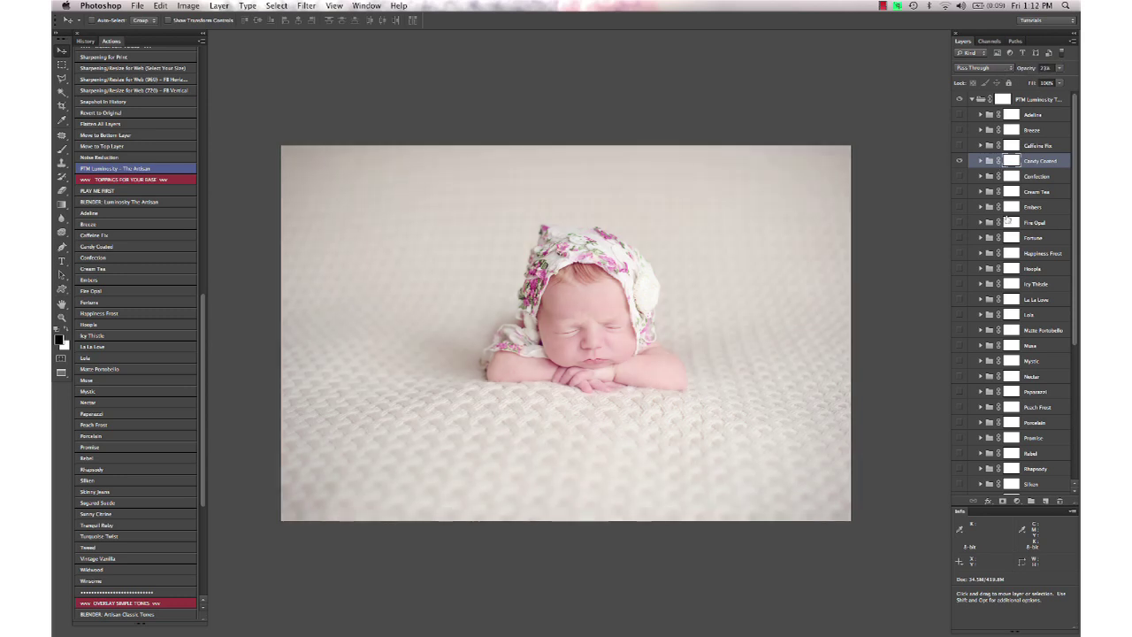
pyautogui.click(959, 344)
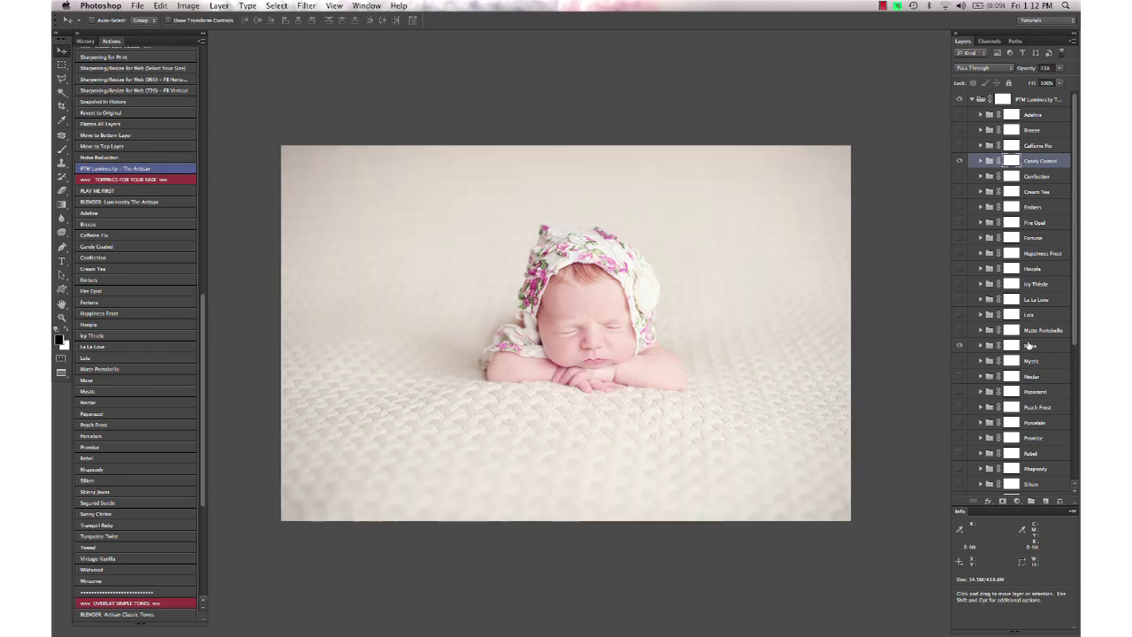
pyautogui.click(1028, 345)
pyautogui.moveTo(1018, 70); pyautogui.dragTo(1011, 71)
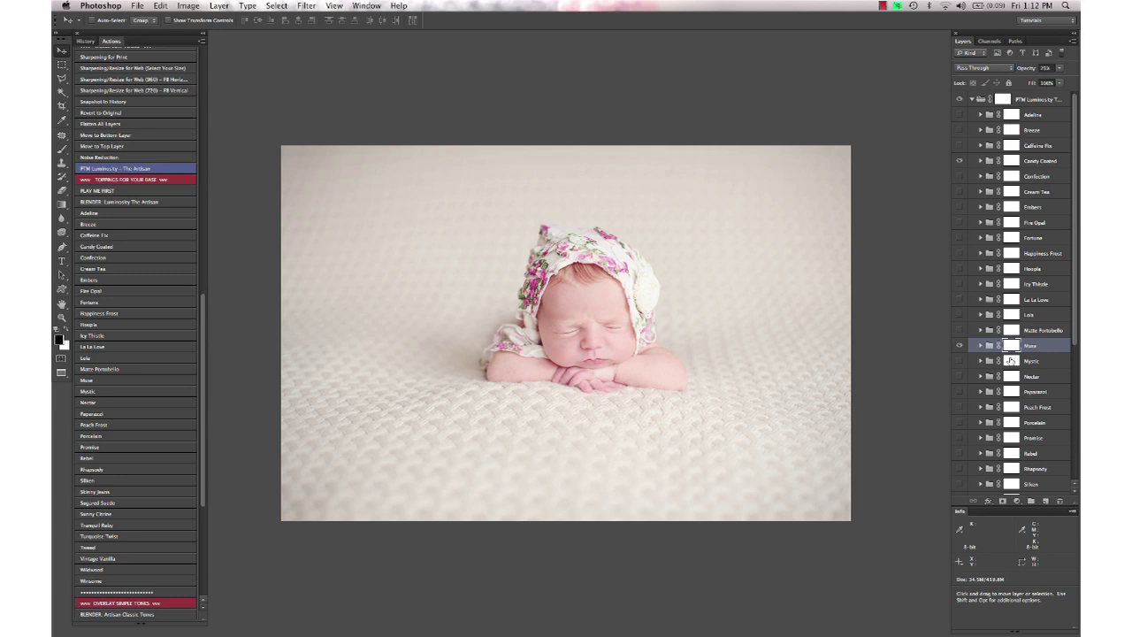
# - Turn on Peach Frost at about 33% and Rhapsody at a faint opacity
pyautogui.scroll(-1, 1010, 360)
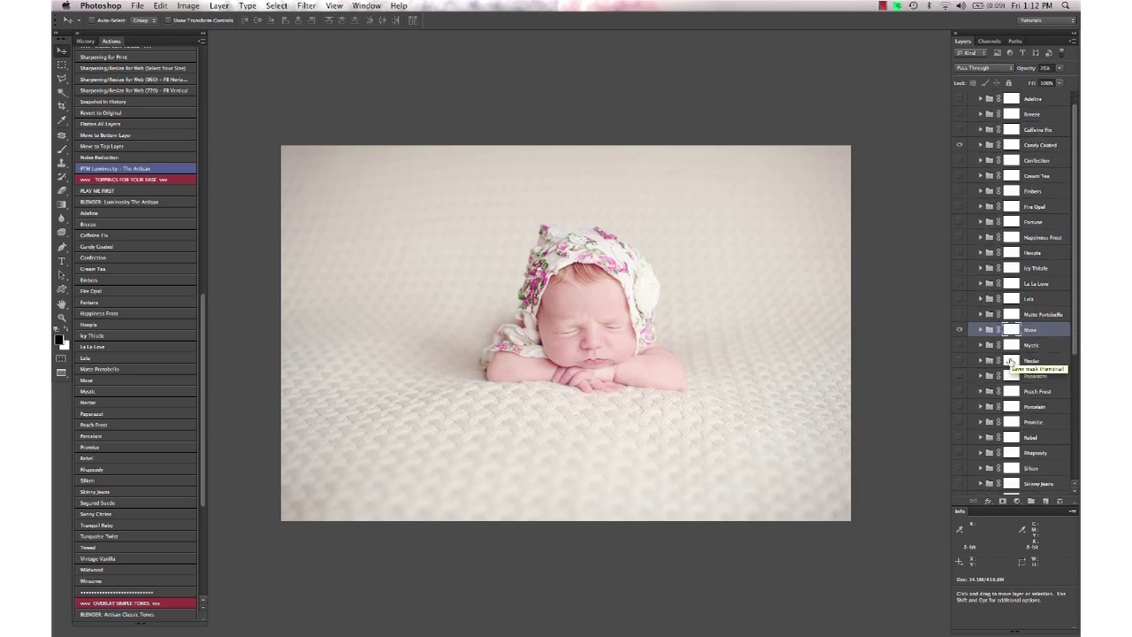
pyautogui.click(960, 391)
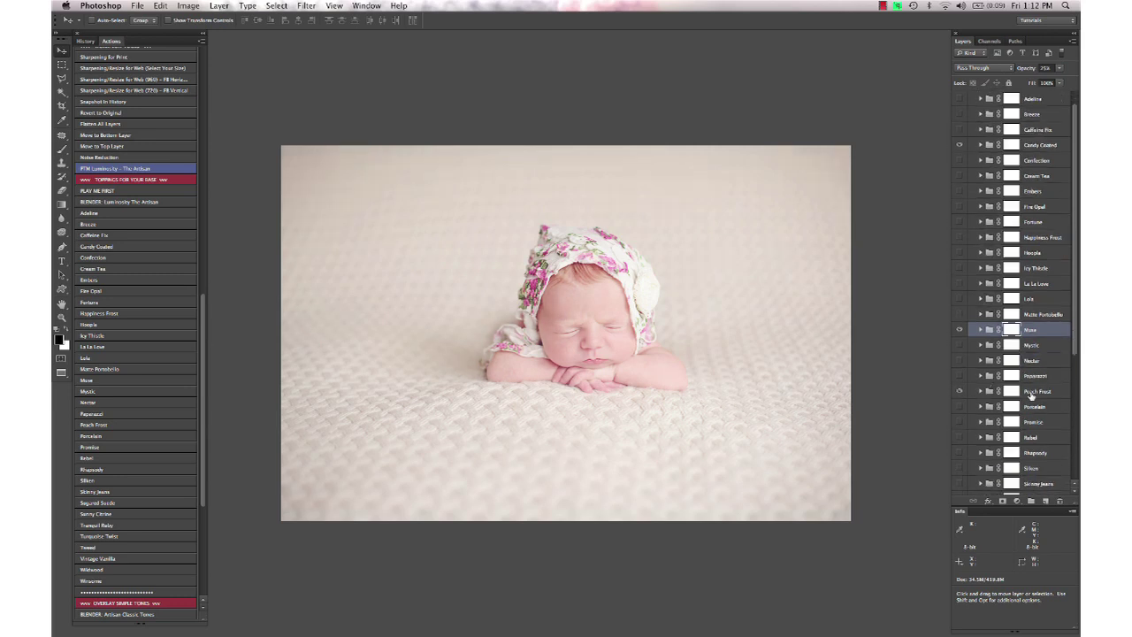
pyautogui.click(1031, 394)
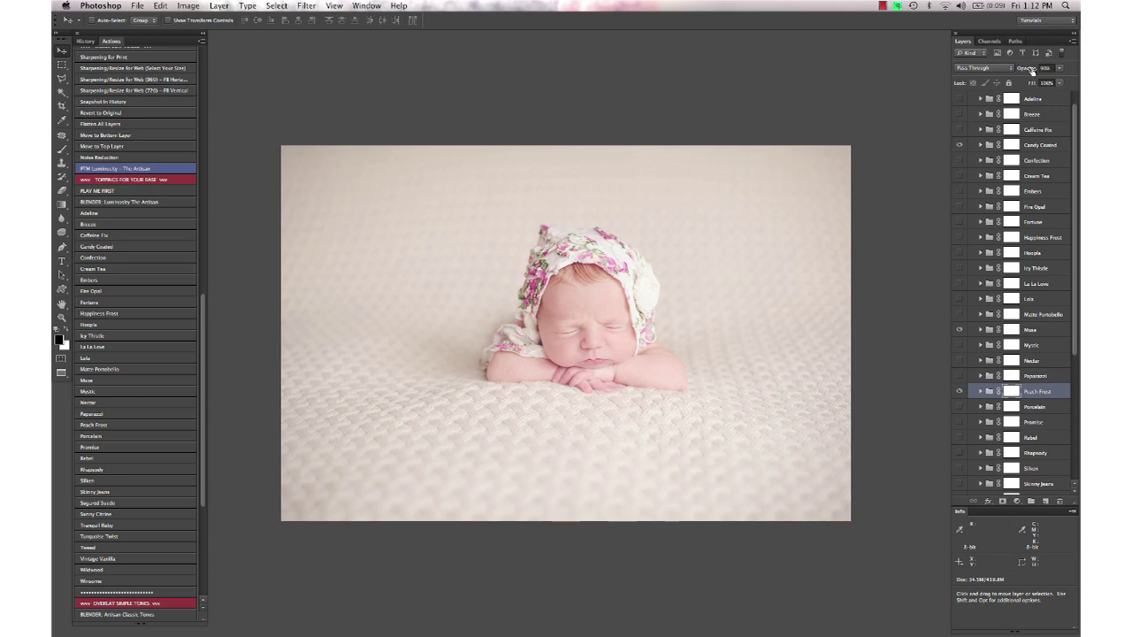
pyautogui.moveTo(1031, 71); pyautogui.dragTo(991, 71)
pyautogui.scroll(-5, 1016, 386)
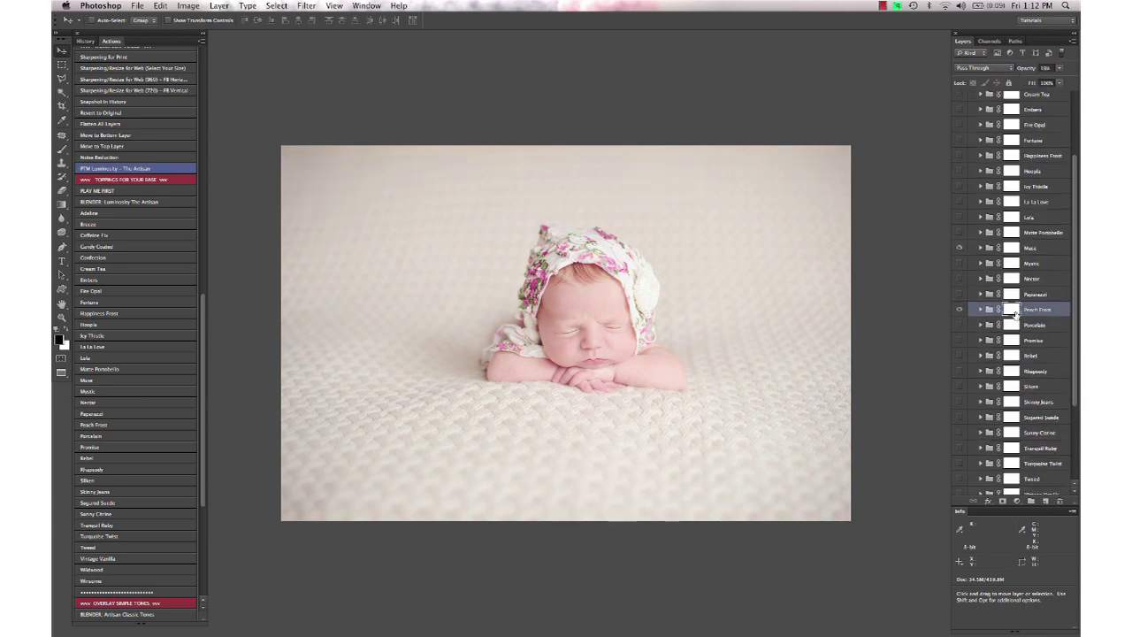
pyautogui.click(960, 370)
pyautogui.click(1043, 372)
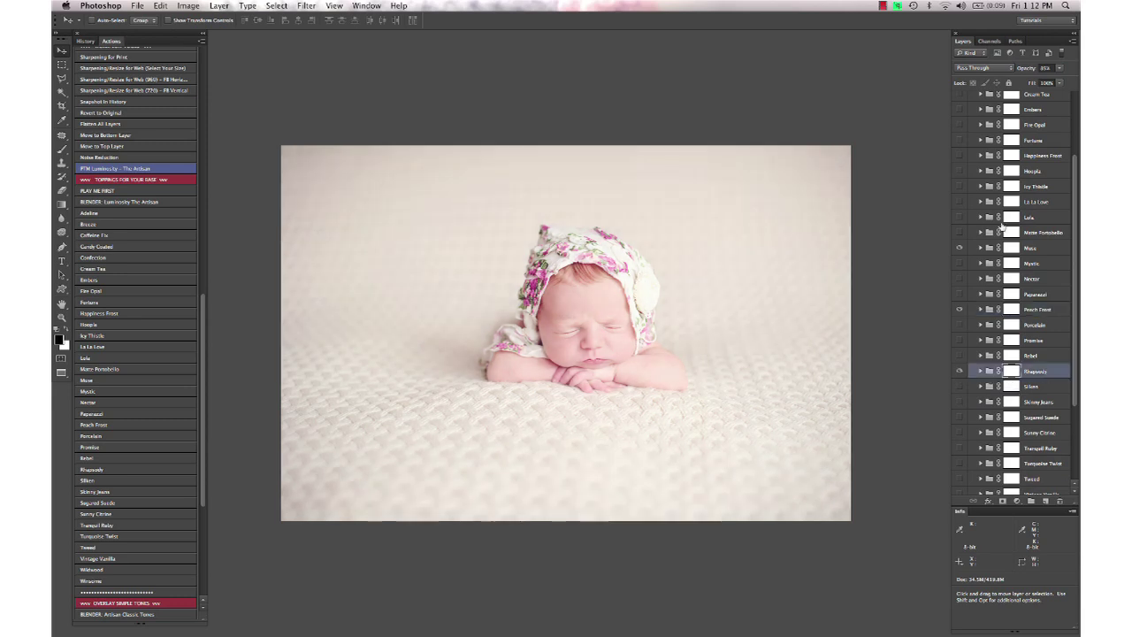
pyautogui.moveTo(1025, 70); pyautogui.dragTo(998, 71)
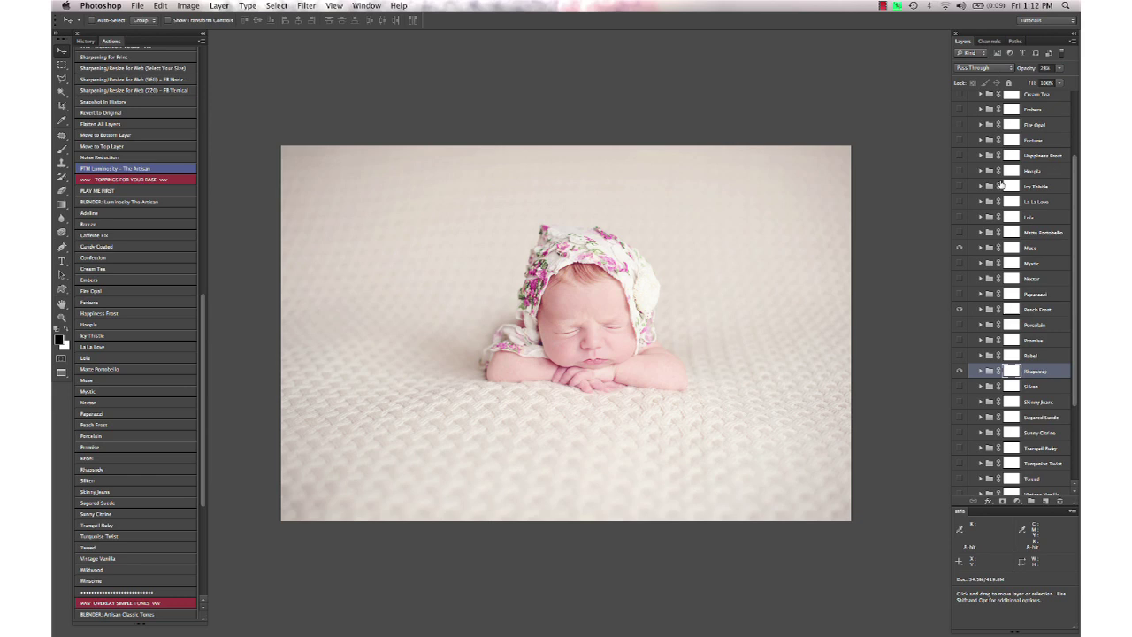
pyautogui.scroll(3, 1002, 205)
# - Collapse the PTM Luminosity group, target its mask and set up a black brush
pyautogui.click(971, 99)
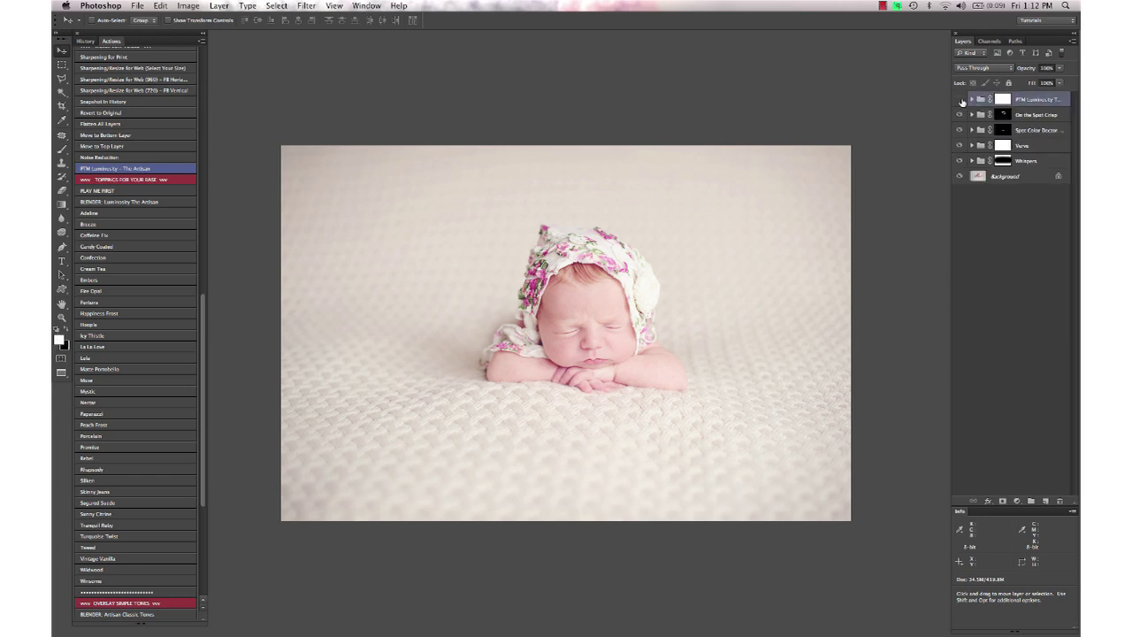
pyautogui.click(960, 99)
pyautogui.click(960, 99)
pyautogui.click(1008, 99)
pyautogui.press('x')
pyautogui.press('b')
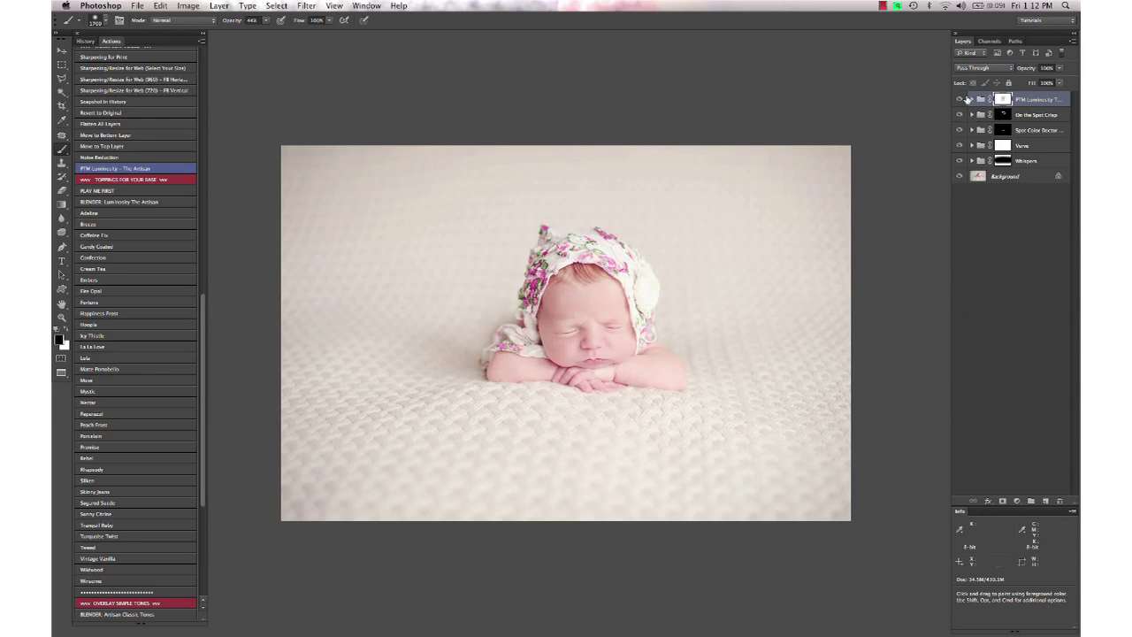
# - Toggle the PTM Luminosity group on and off to compare, reviewing its contents
pyautogui.click(960, 100)
pyautogui.click(960, 100)
pyautogui.click(972, 99)
pyautogui.click(960, 100)
pyautogui.click(960, 100)
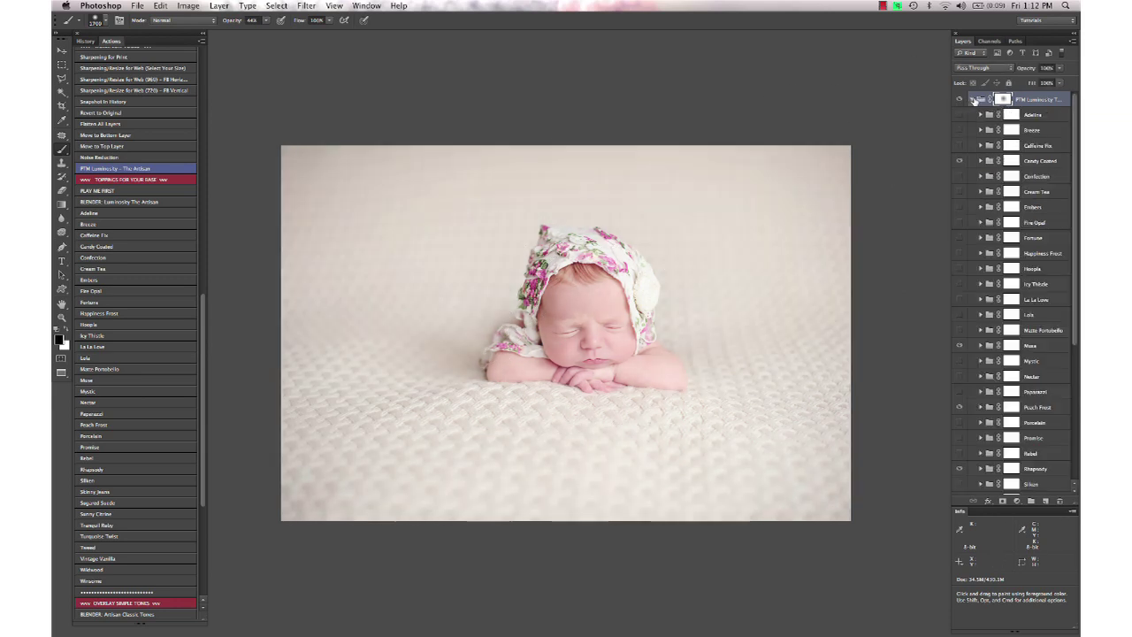
pyautogui.click(972, 99)
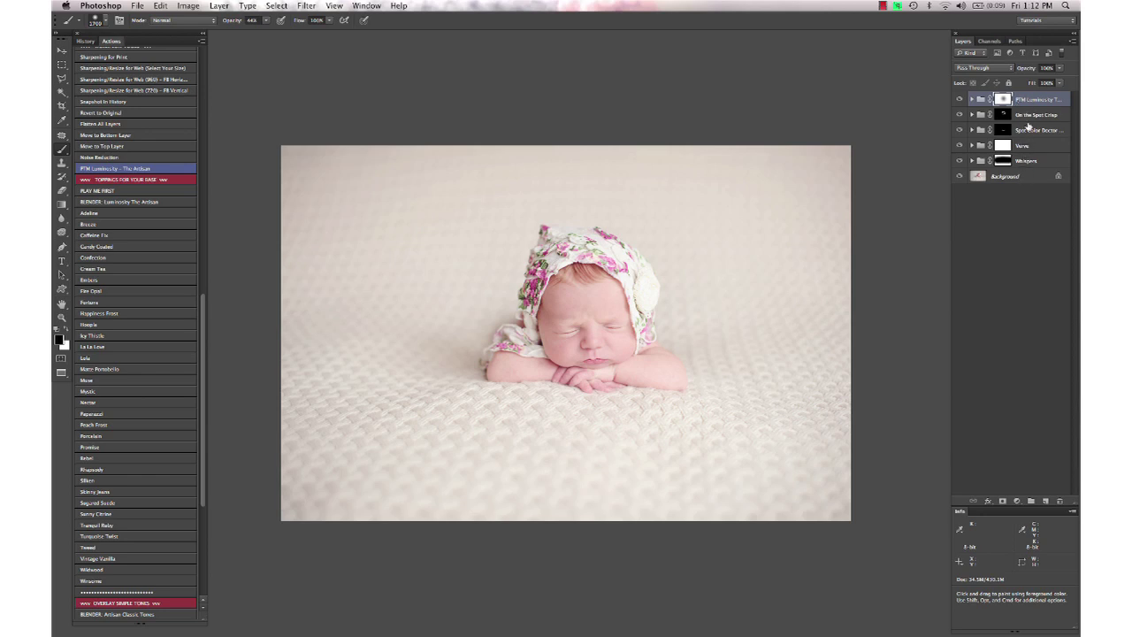
pyautogui.click(971, 99)
pyautogui.click(971, 99)
pyautogui.scroll(-5, 132, 301)
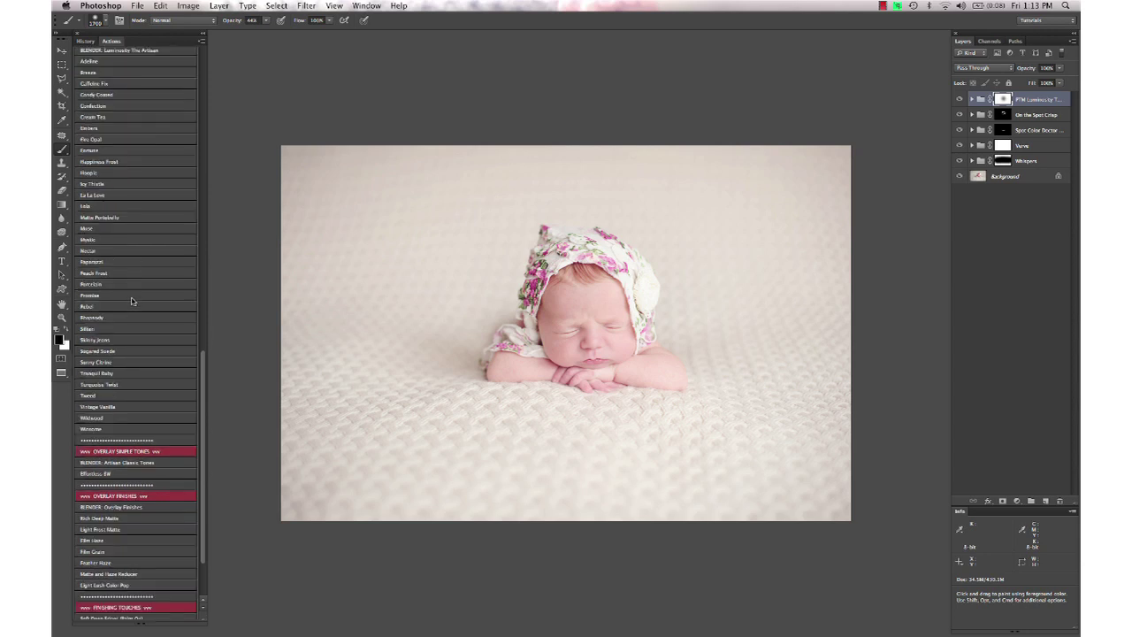
# - Run Rich Deep Matte, zoom in and shrink the brush to a much smaller size
pyautogui.click(124, 518)
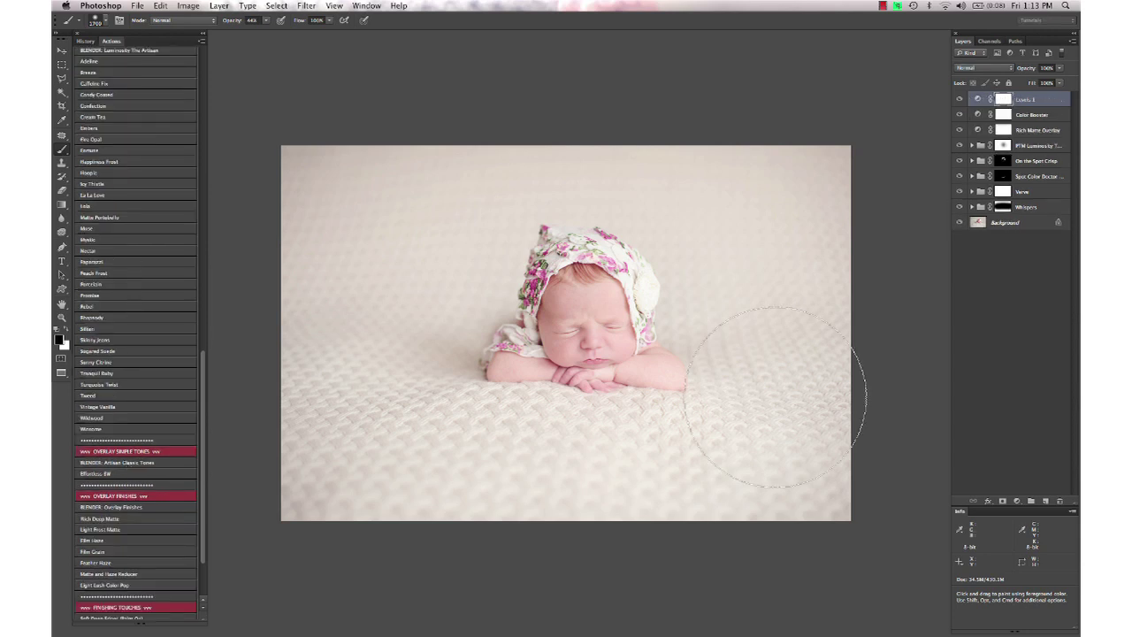
pyautogui.click(640, 237)
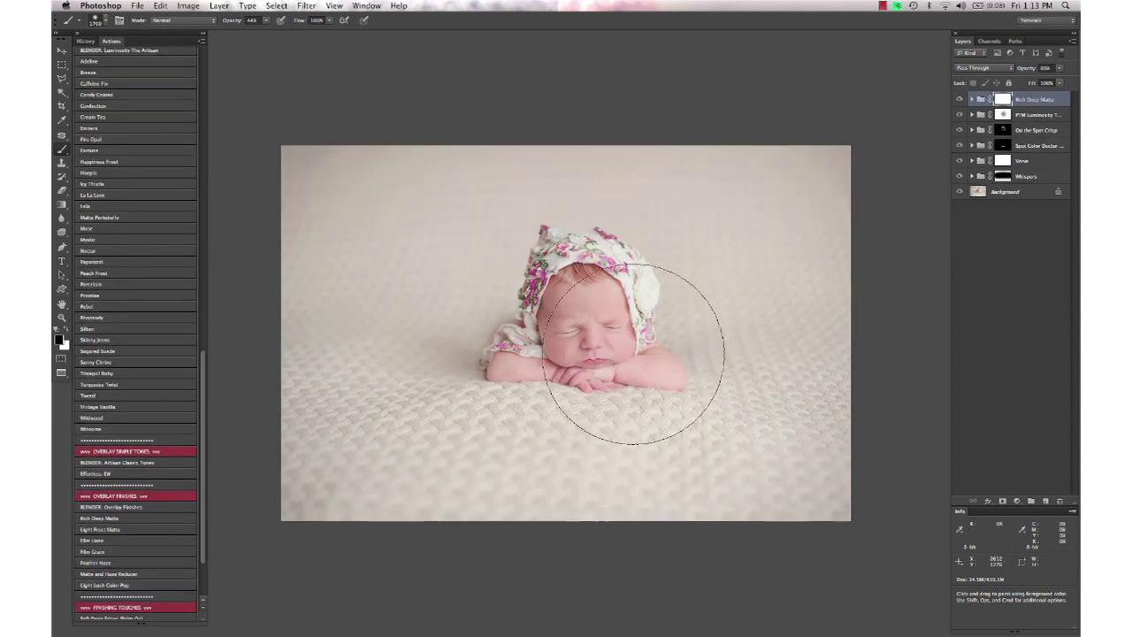
pyautogui.press('super+plus')
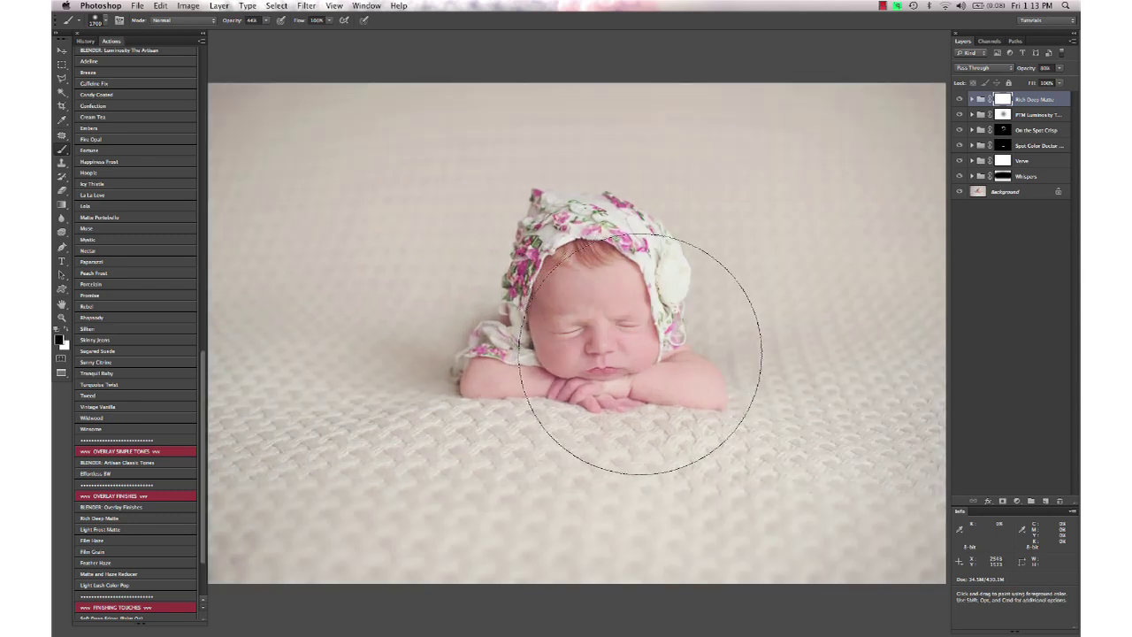
pyautogui.rightClick(761, 370)
pyautogui.moveTo(698, 389); pyautogui.dragTo(658, 389)
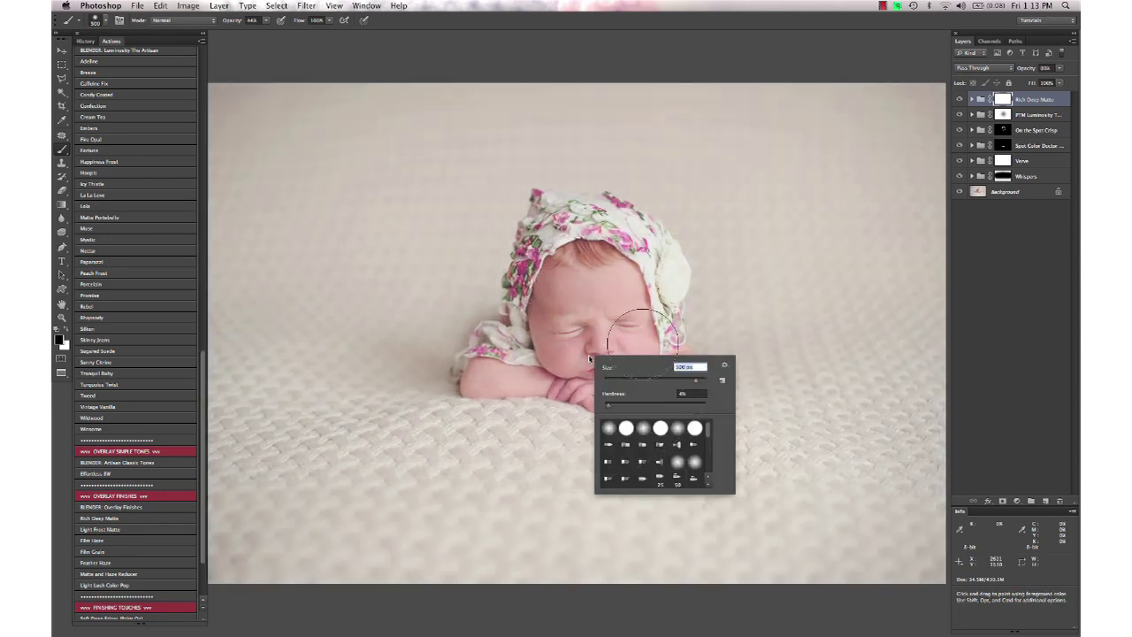
pyautogui.press('Return')
# - Mask the matte off the baby's face at 100% brush opacity and compare
pyautogui.moveTo(576, 366)
pyautogui.mouseDown()
pyautogui.moveTo(596, 329)
pyautogui.moveTo(509, 371)
pyautogui.moveTo(516, 380)
pyautogui.mouseUp()
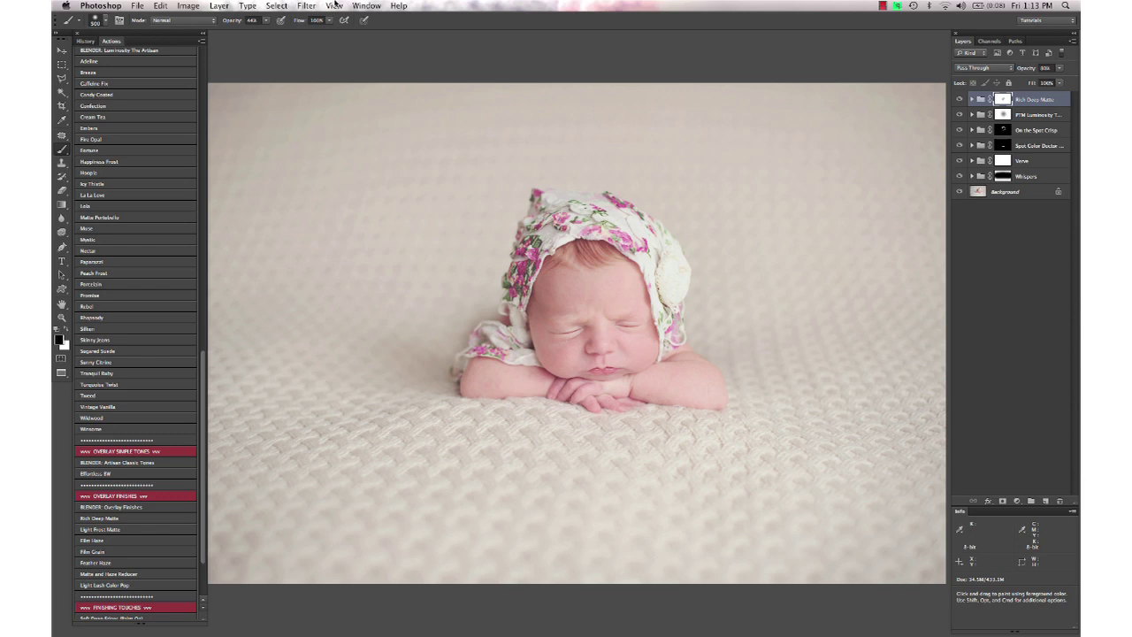
pyautogui.moveTo(228, 20); pyautogui.dragTo(354, 35)
pyautogui.moveTo(579, 318)
pyautogui.mouseDown()
pyautogui.moveTo(592, 291)
pyautogui.moveTo(548, 327)
pyautogui.moveTo(610, 318)
pyautogui.moveTo(504, 367)
pyautogui.moveTo(686, 376)
pyautogui.moveTo(610, 227)
pyautogui.moveTo(500, 362)
pyautogui.mouseUp()
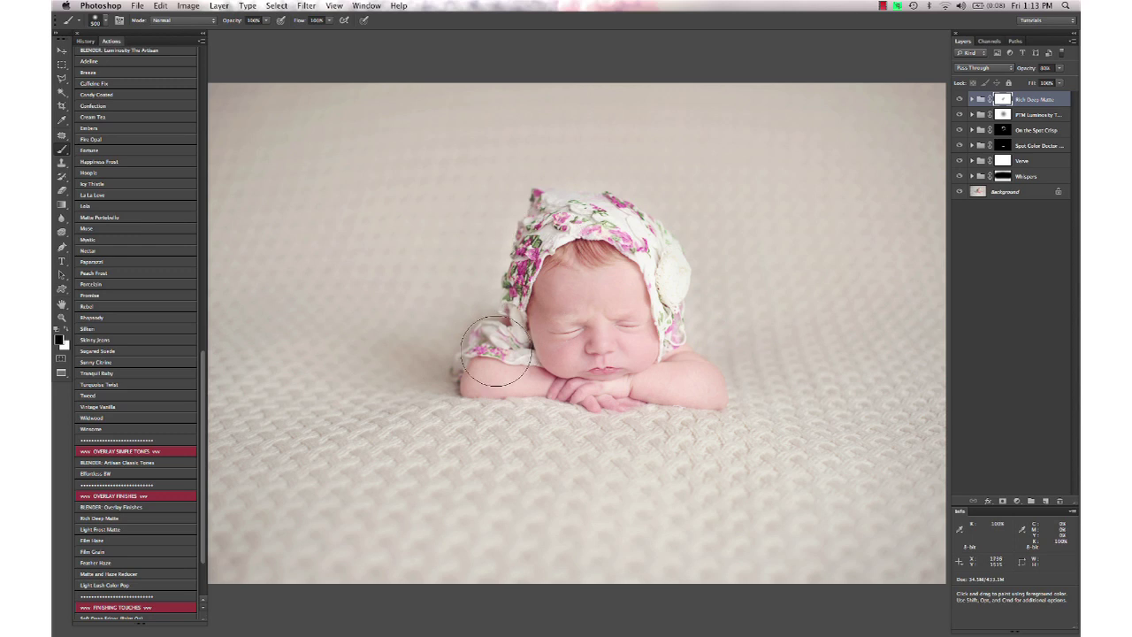
pyautogui.click(959, 101)
pyautogui.click(958, 101)
pyautogui.press('super+minus')
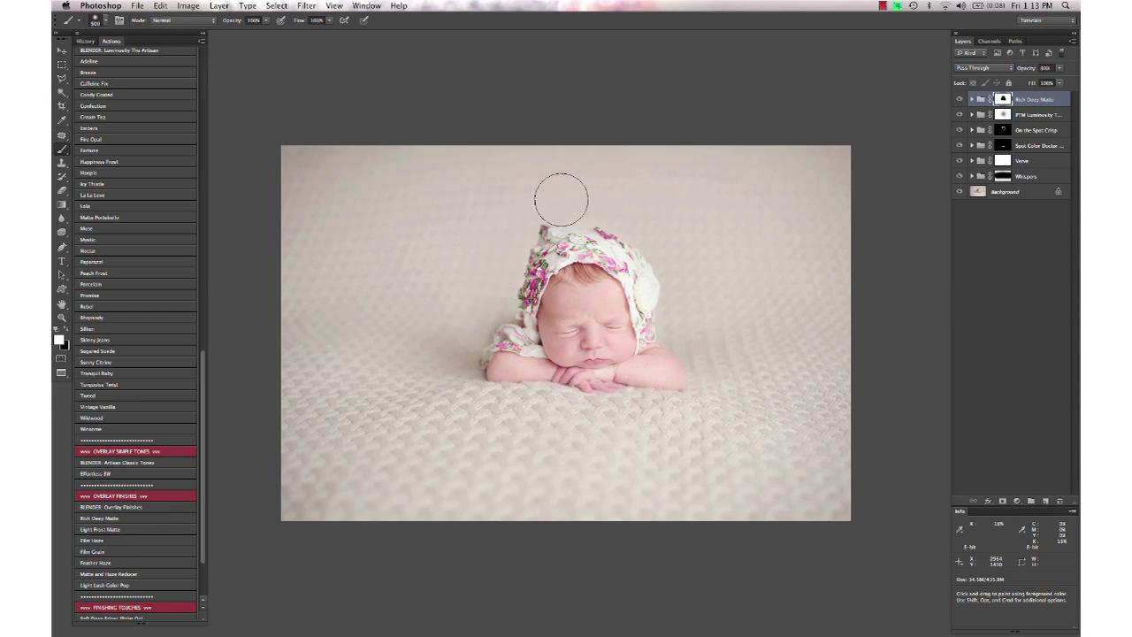
# - Lower Rich Deep Matte to 65% opacity and toggle between the original and toned image
pyautogui.press('v')
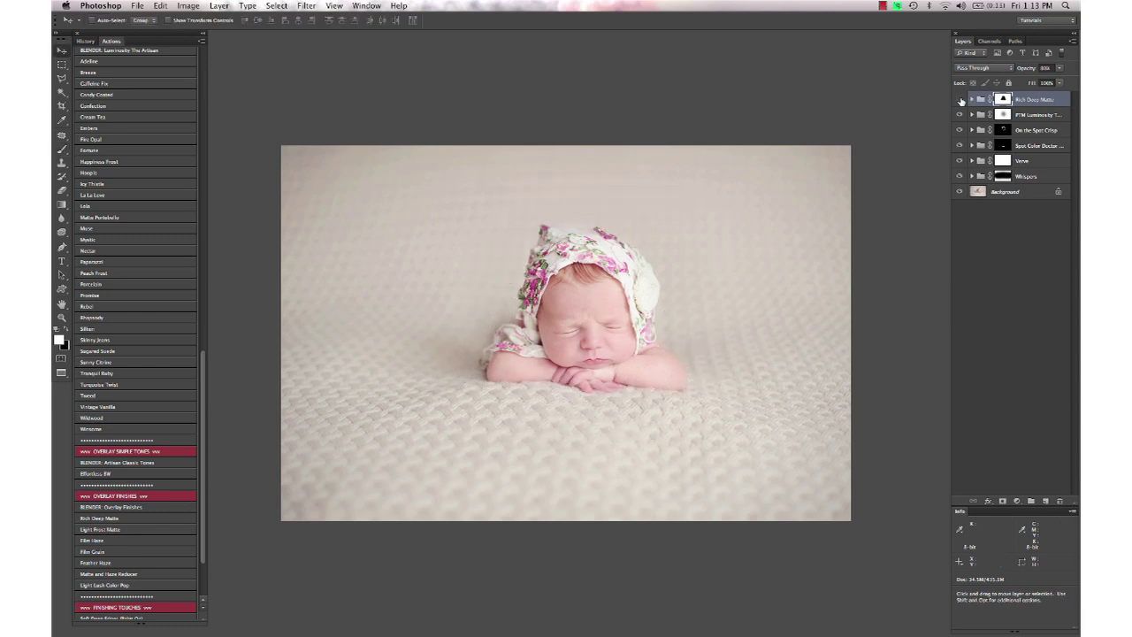
pyautogui.click(959, 99)
pyautogui.moveTo(1033, 73); pyautogui.dragTo(1018, 75)
pyautogui.keyDown('alt'); pyautogui.click(958, 191); pyautogui.keyUp('alt')
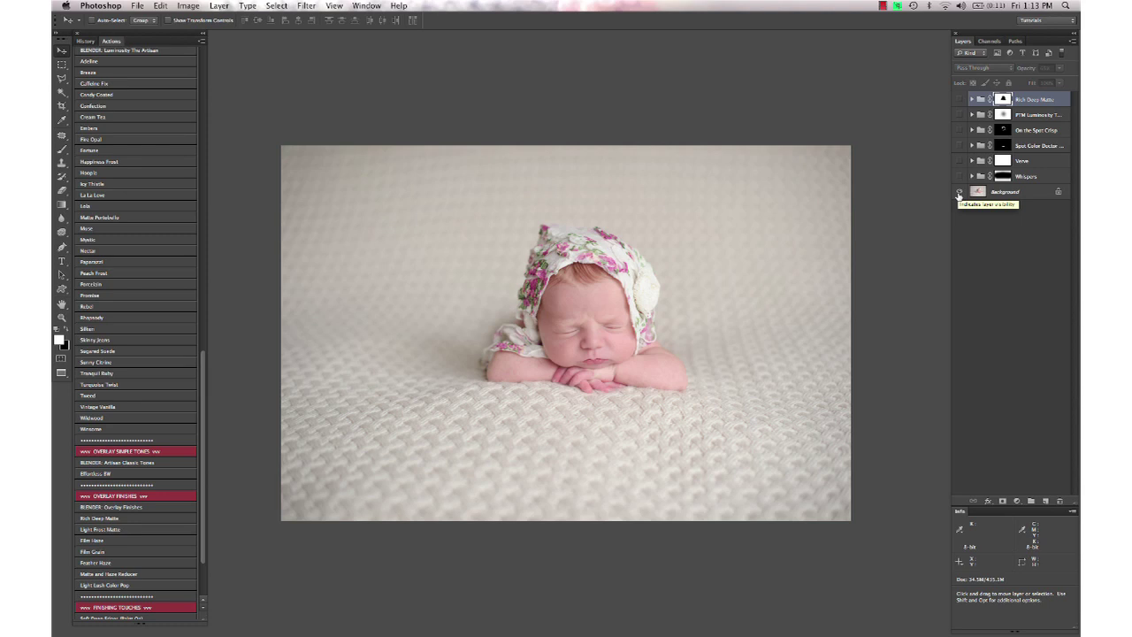
pyautogui.keyDown('alt'); pyautogui.click(959, 192); pyautogui.keyUp('alt')
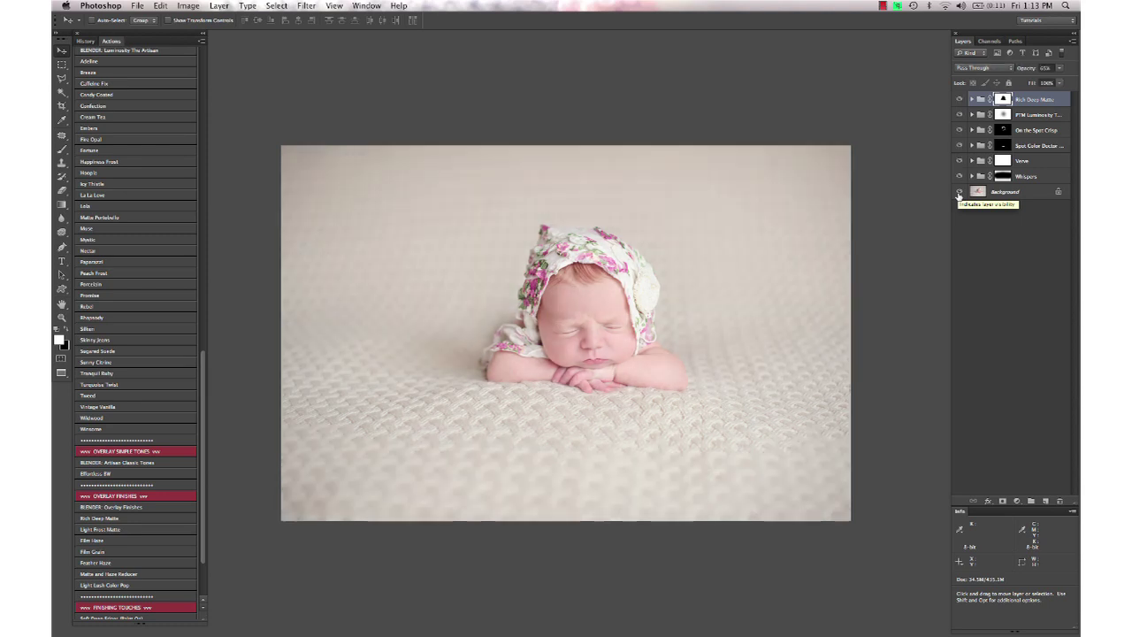
pyautogui.keyDown('alt'); pyautogui.click(958, 192); pyautogui.keyUp('alt')
pyautogui.keyDown('alt'); pyautogui.click(959, 191); pyautogui.keyUp('alt')
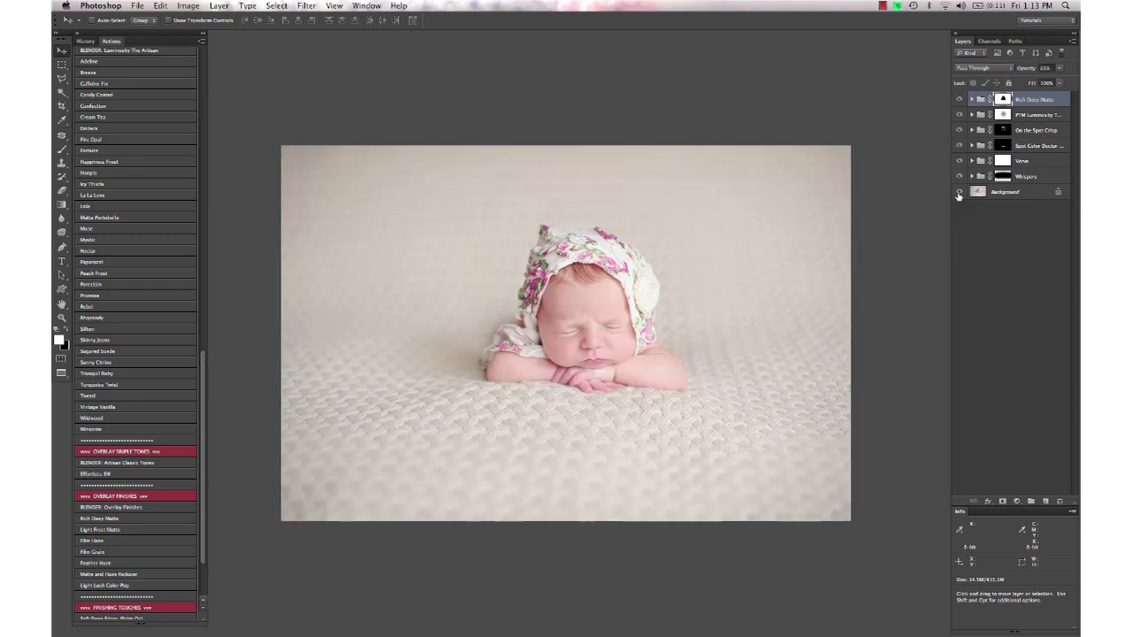